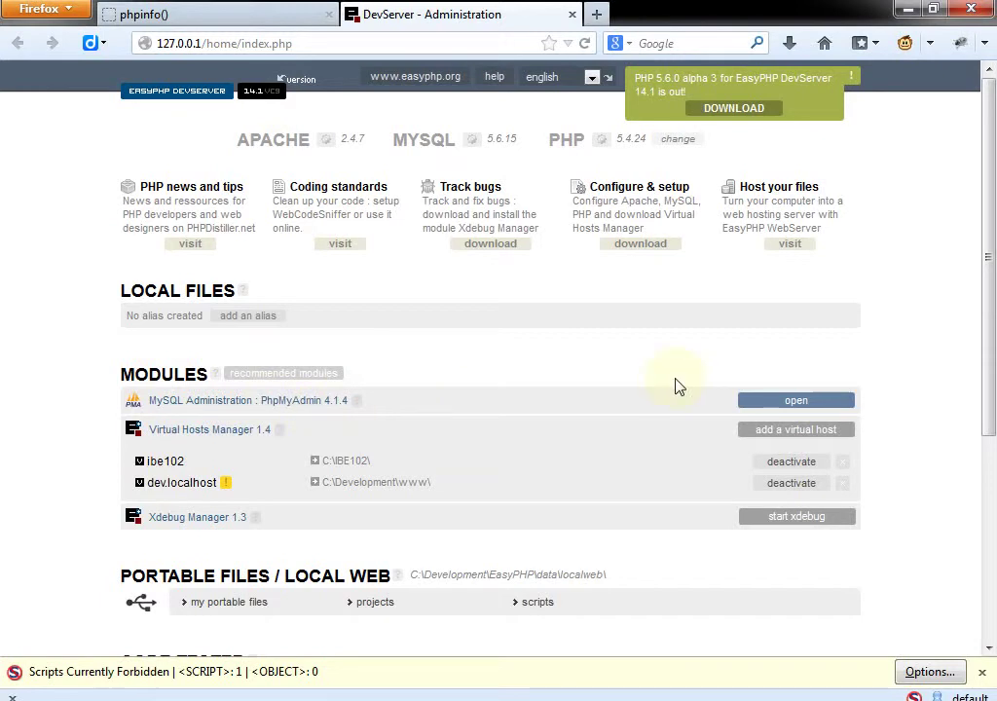
Step: Launch phpMyAdmin from MySQL Administration and temporarily allow scripts from 127.0.0.1 in NoScript
click(783, 406)
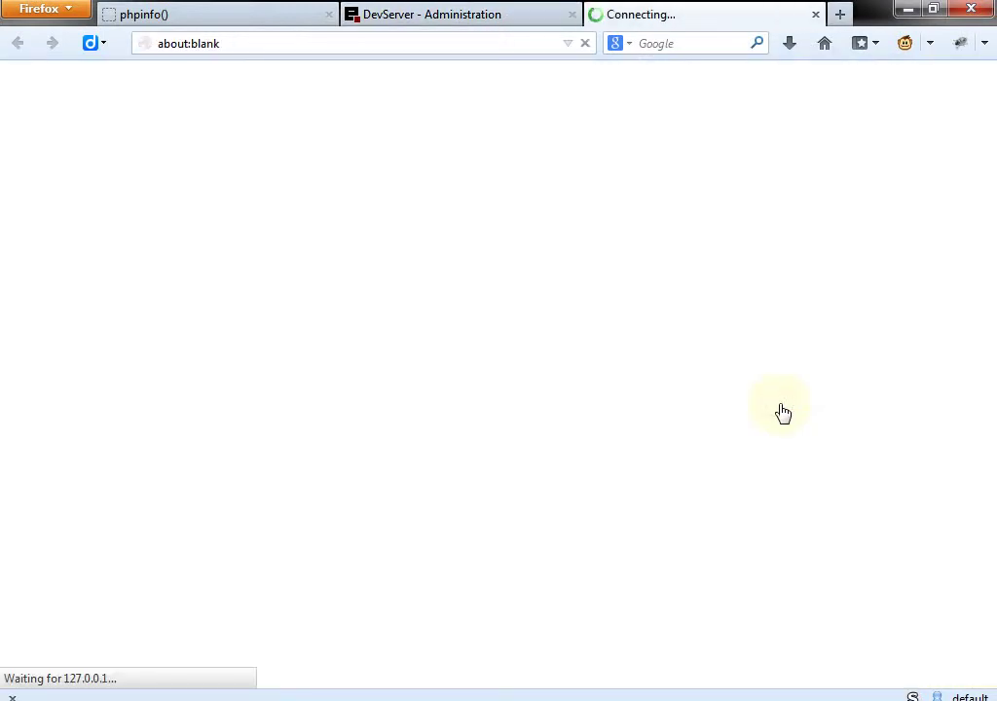
click(347, 46)
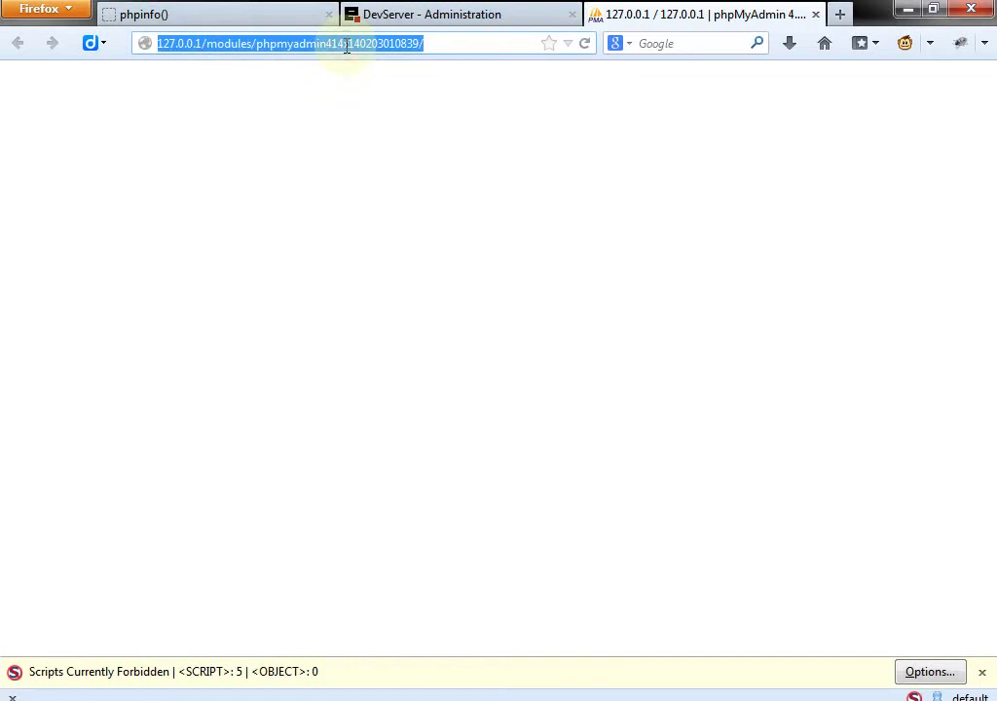
click(347, 46)
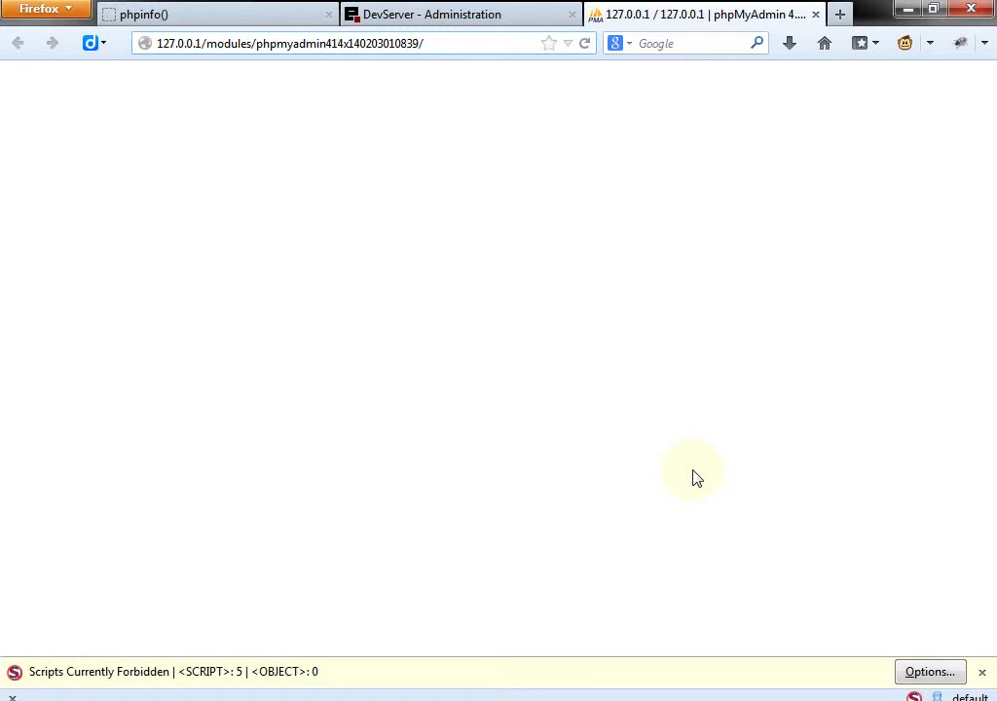
click(930, 672)
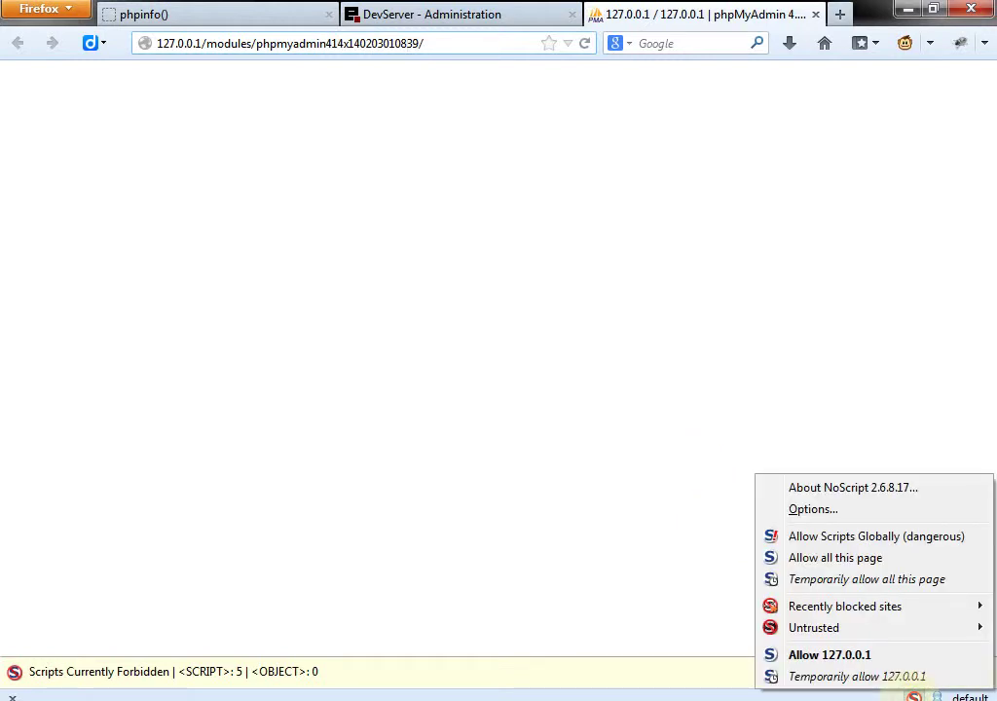
click(894, 674)
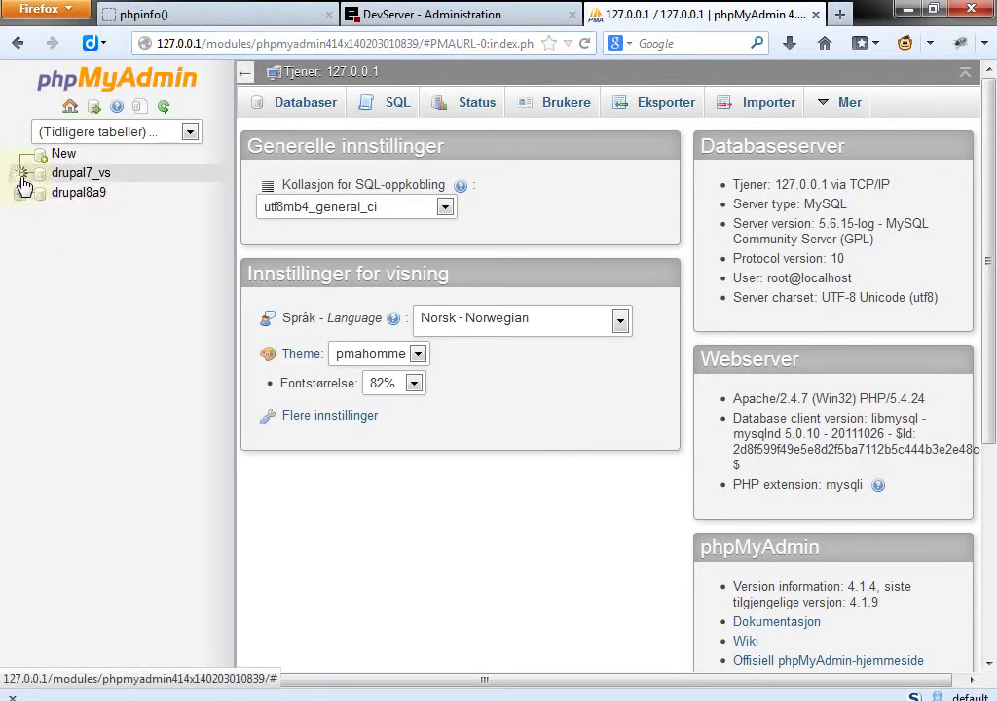
Step: Start a new database and enter the name hans_test
click(21, 178)
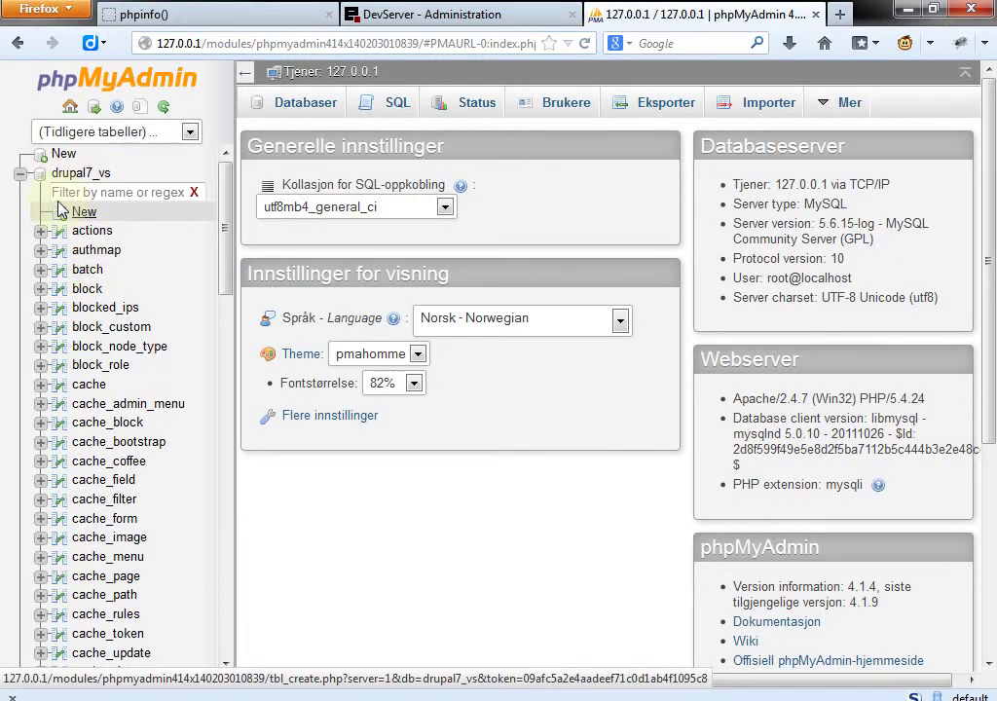
click(20, 176)
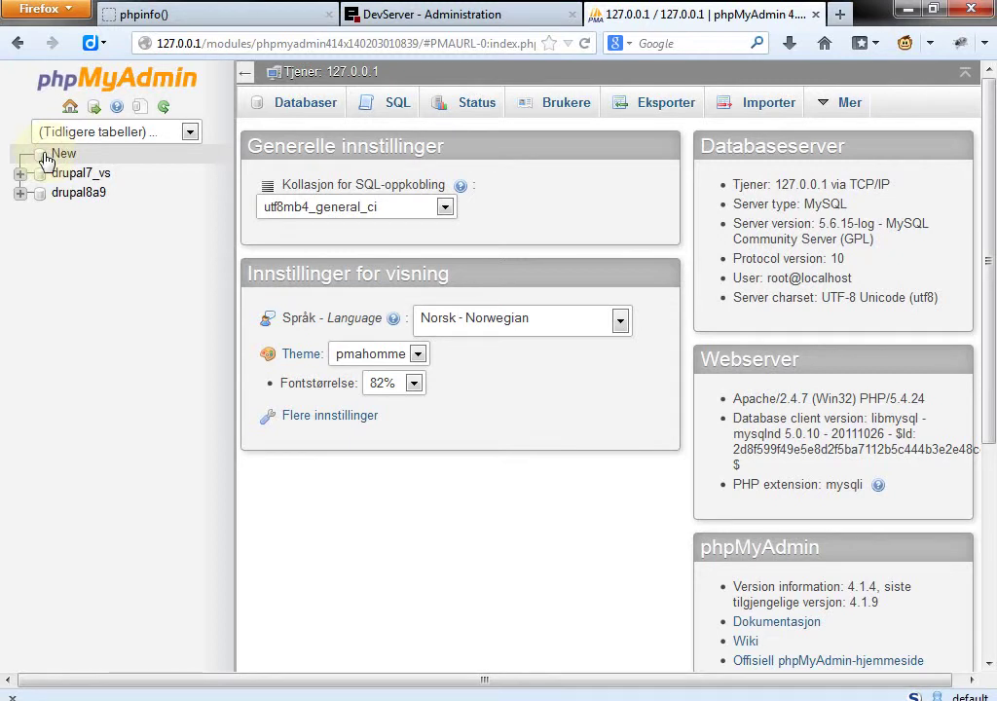
click(46, 158)
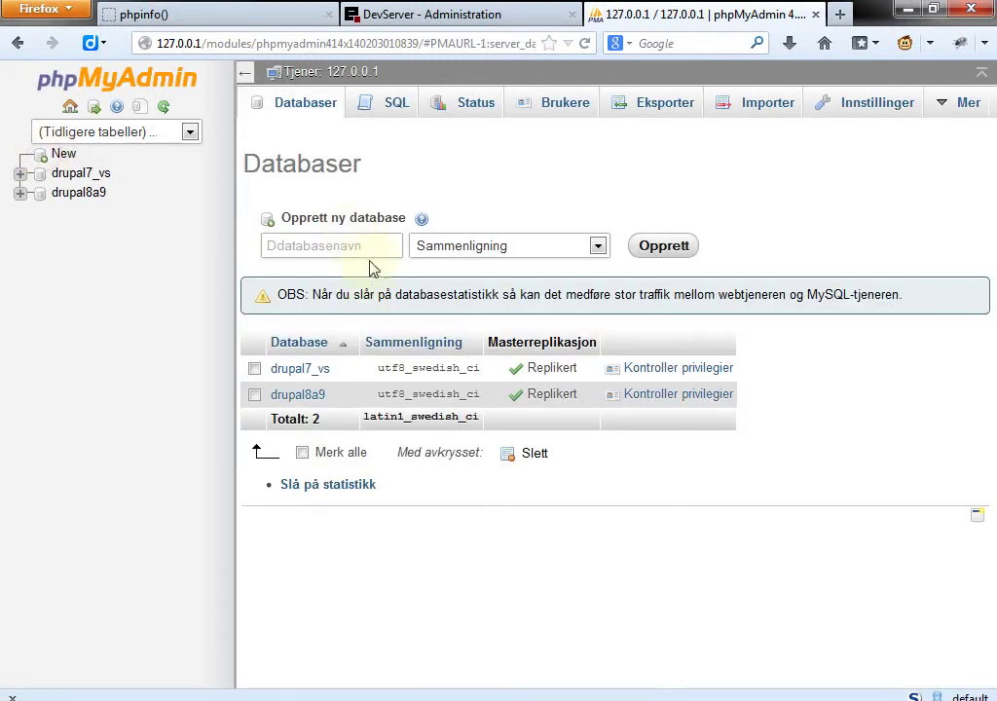
click(376, 248)
text(hans)
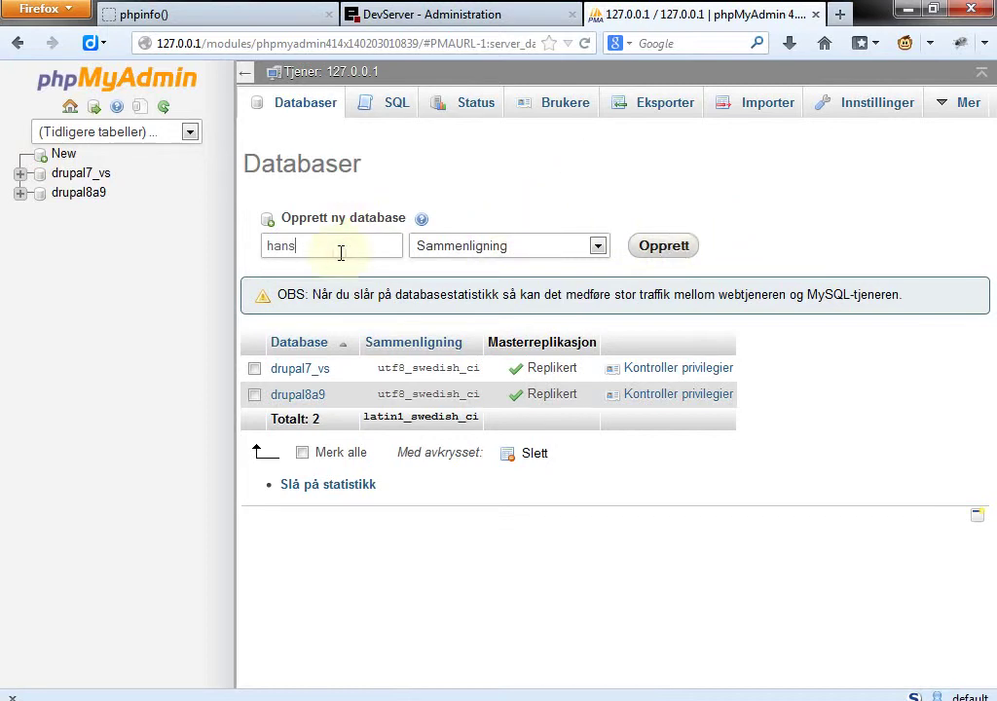
text(_test)
Step: Choose the utf8_swedish_ci collation and create the hans_test database
click(597, 247)
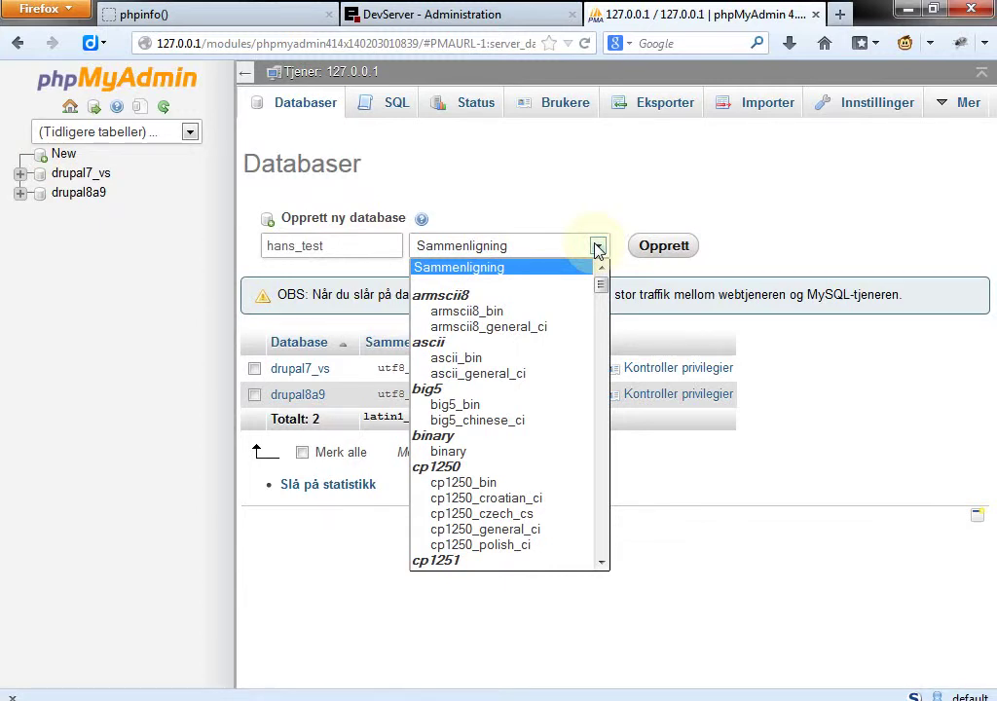
drag(601, 286, 602, 509)
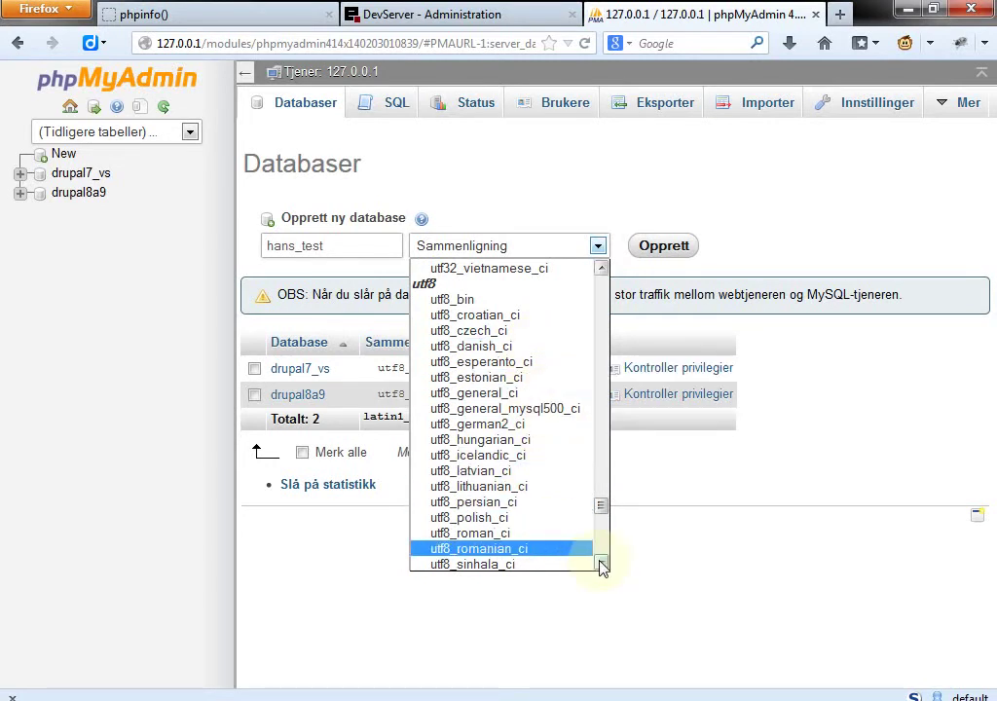
scroll(602, 567, down, 1)
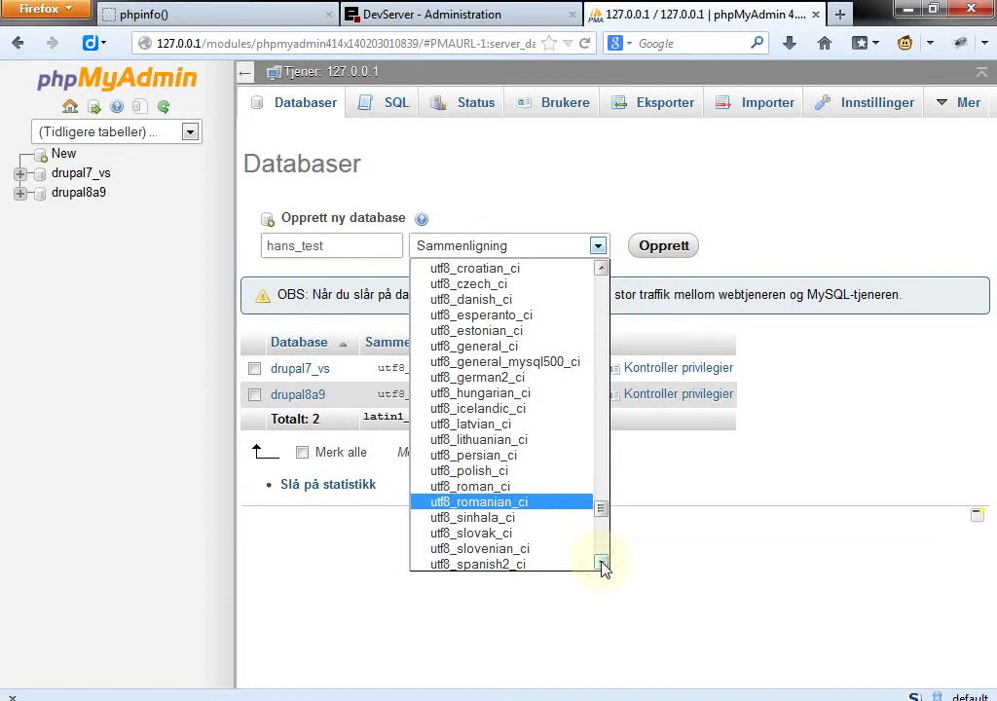
scroll(604, 569, down, 1)
click(556, 549)
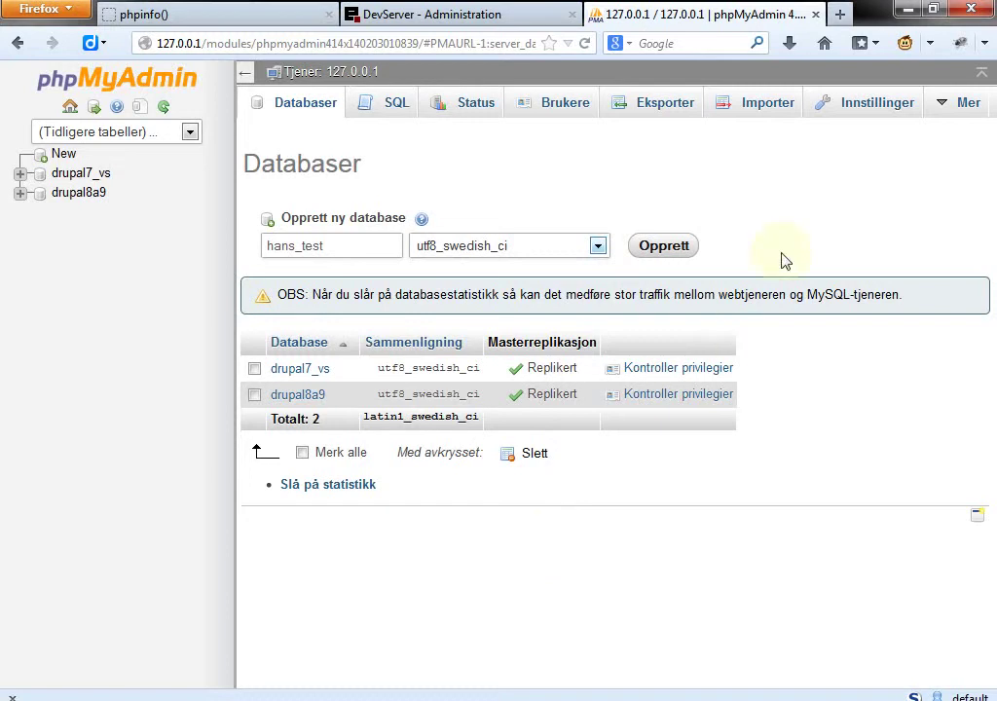
click(662, 257)
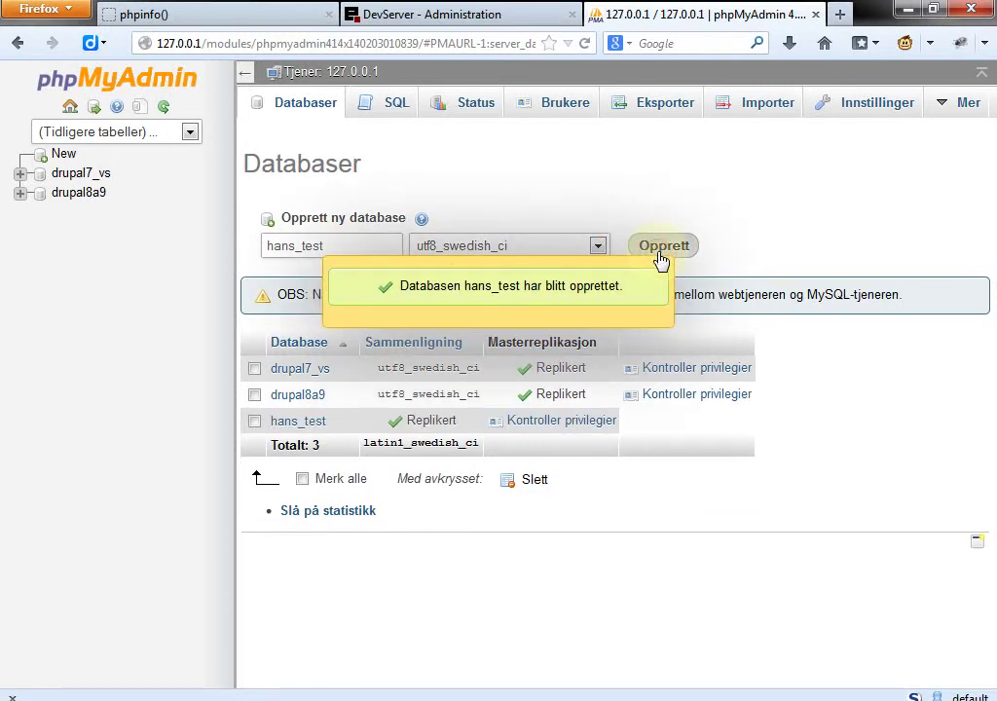
Step: Open hans_test, enter table name bruker, and briefly type 'create table' in the SQL editor
click(298, 420)
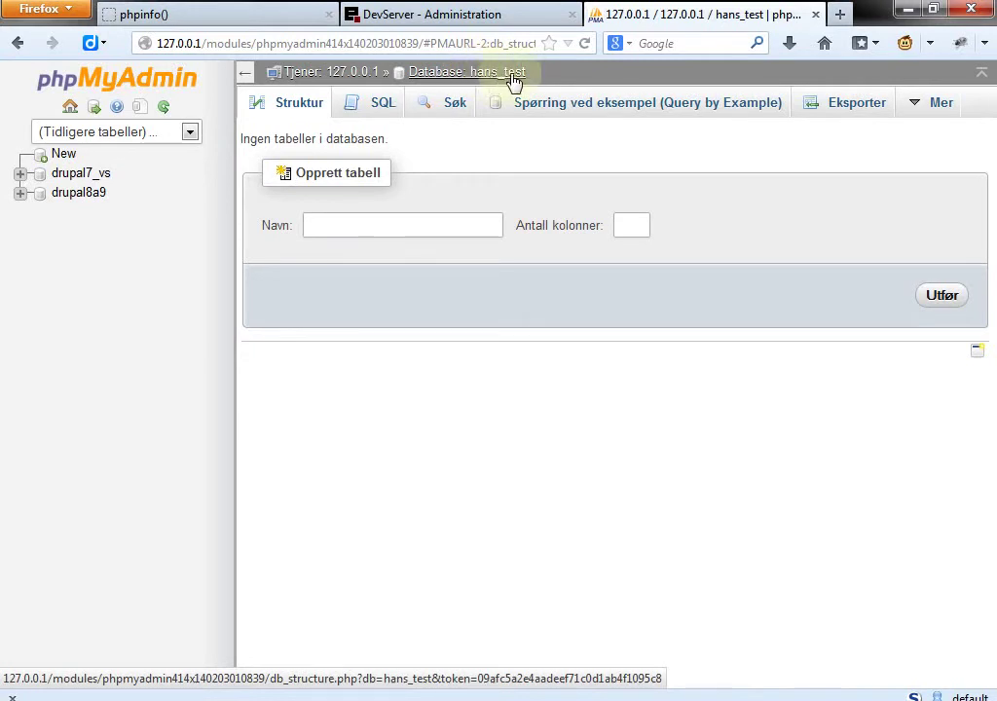
click(400, 224)
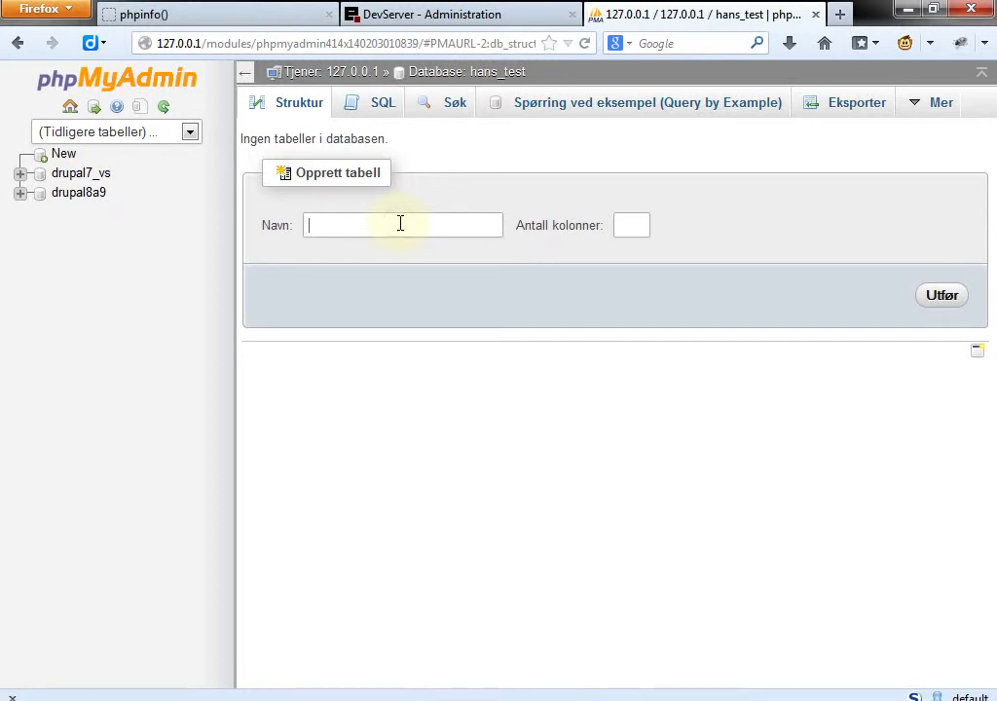
text(bruker)
click(638, 225)
click(382, 110)
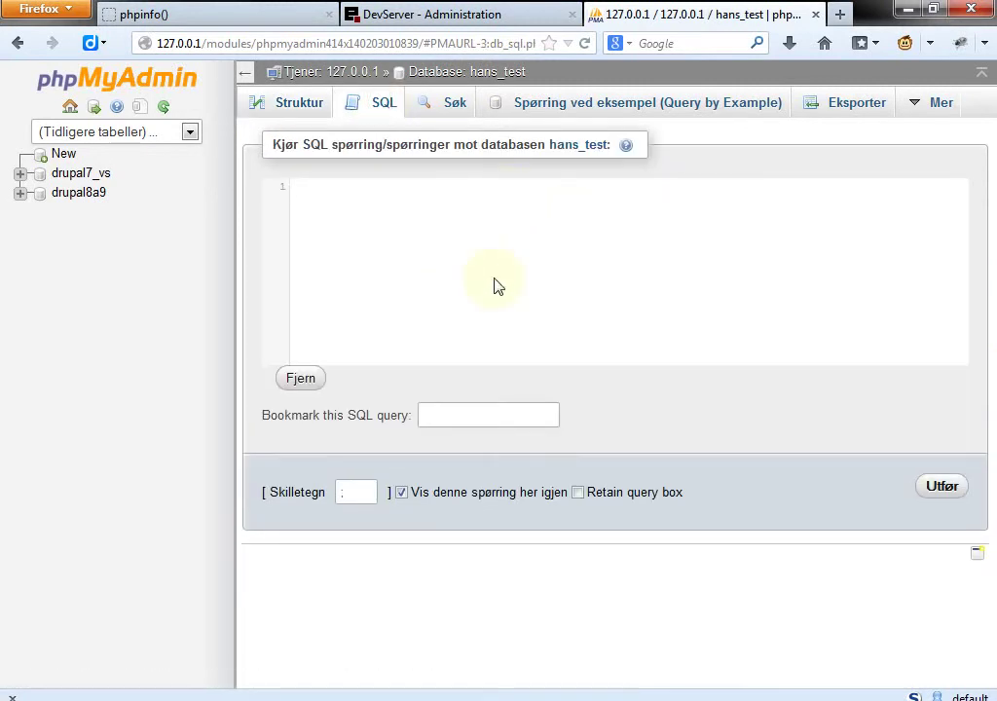
text(create table)
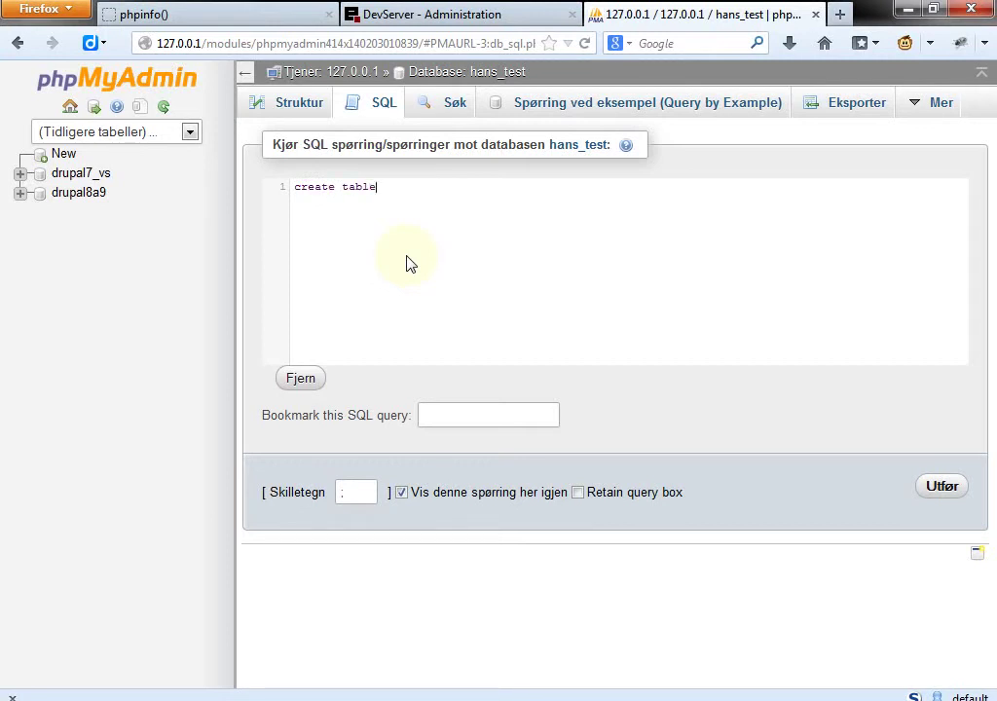
click(294, 105)
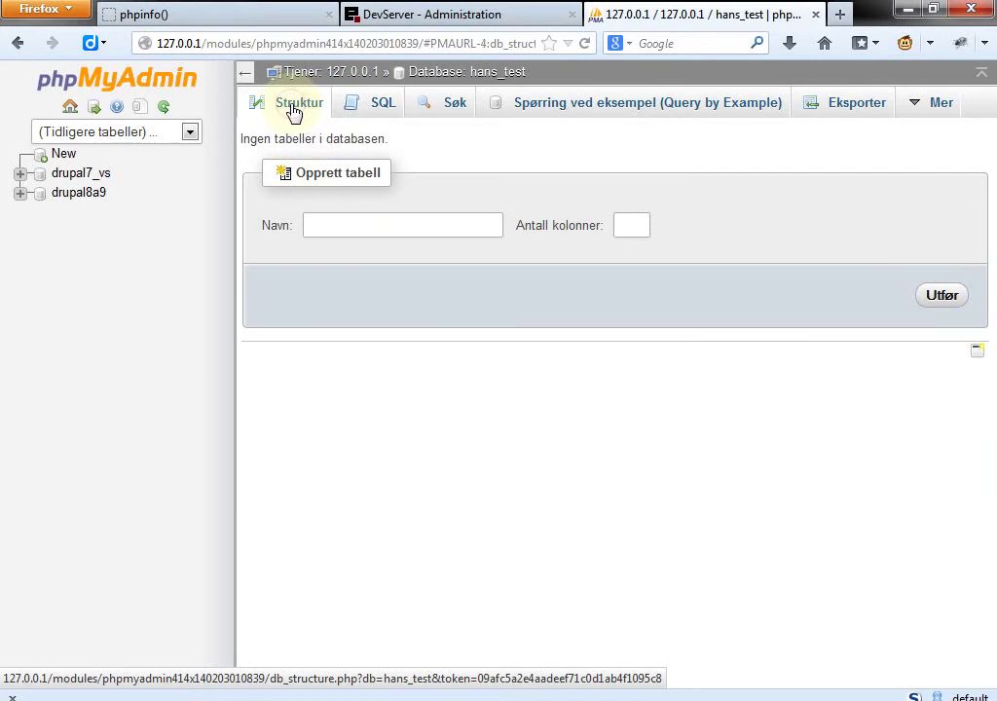
Step: Back on the structure page, create table bruker with 3 columns
click(350, 233)
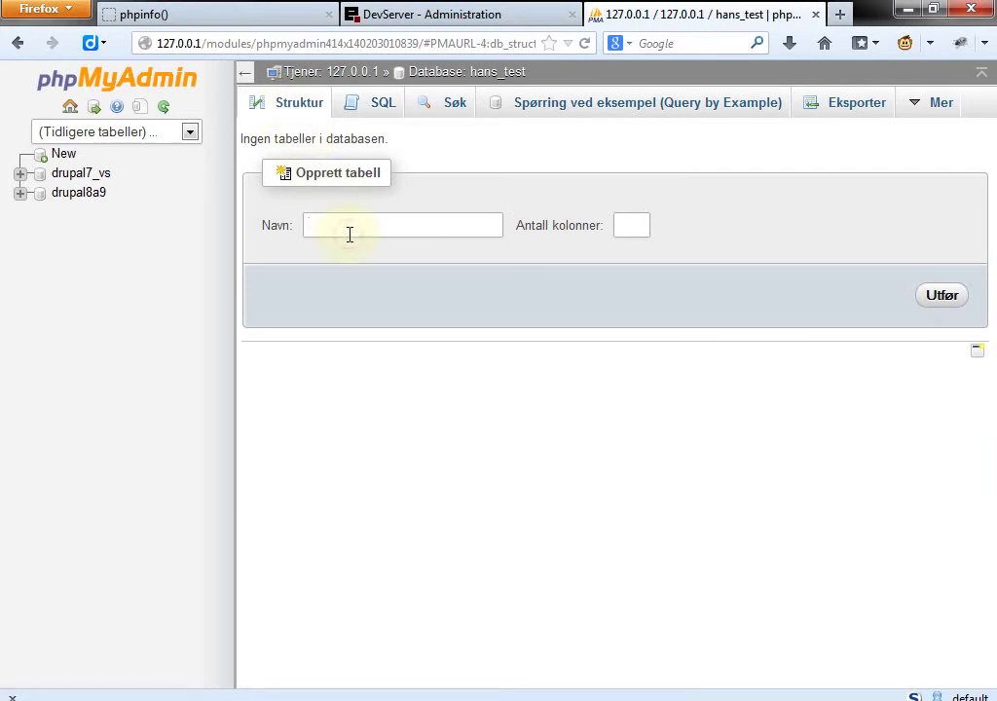
text(bruker)
click(639, 226)
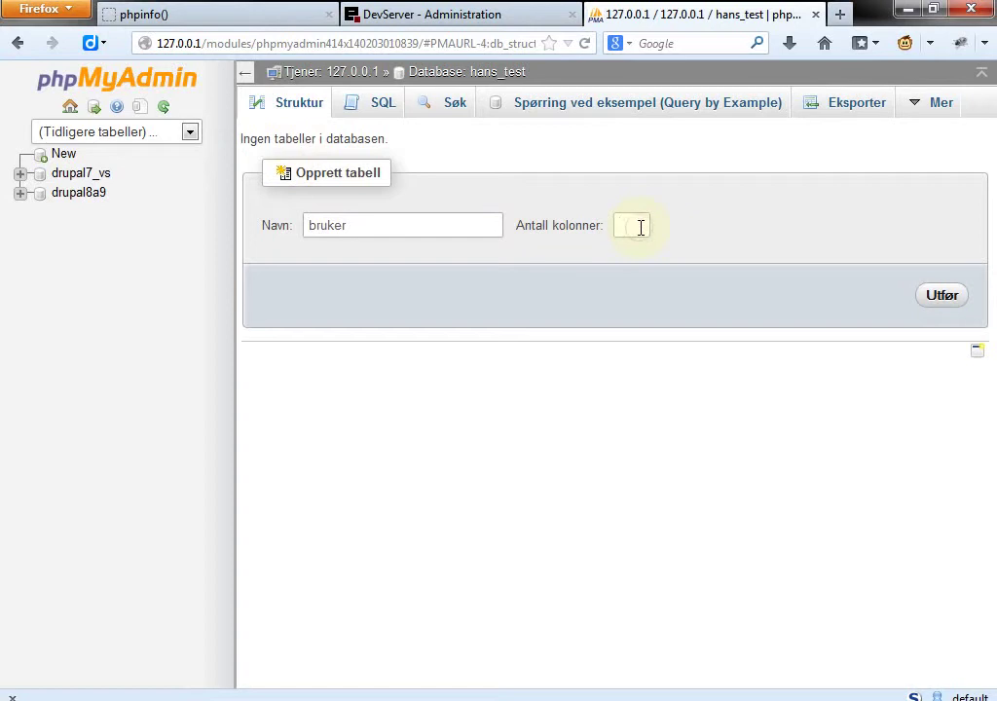
text(3)
click(928, 307)
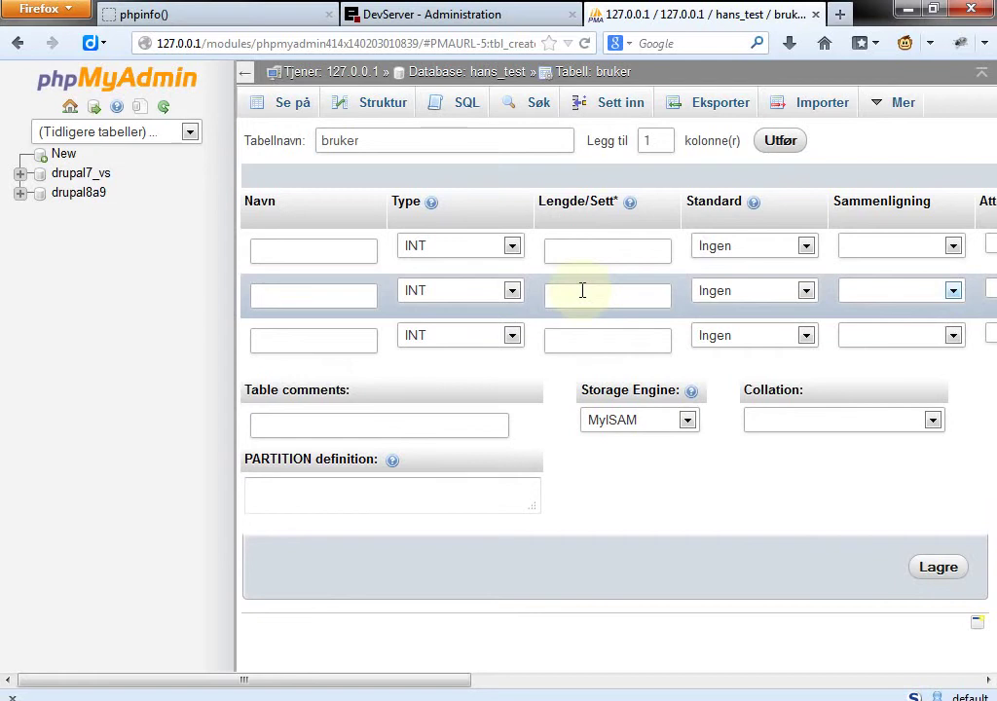
Step: Name the three columns id, name and mail
click(298, 251)
text(uid)
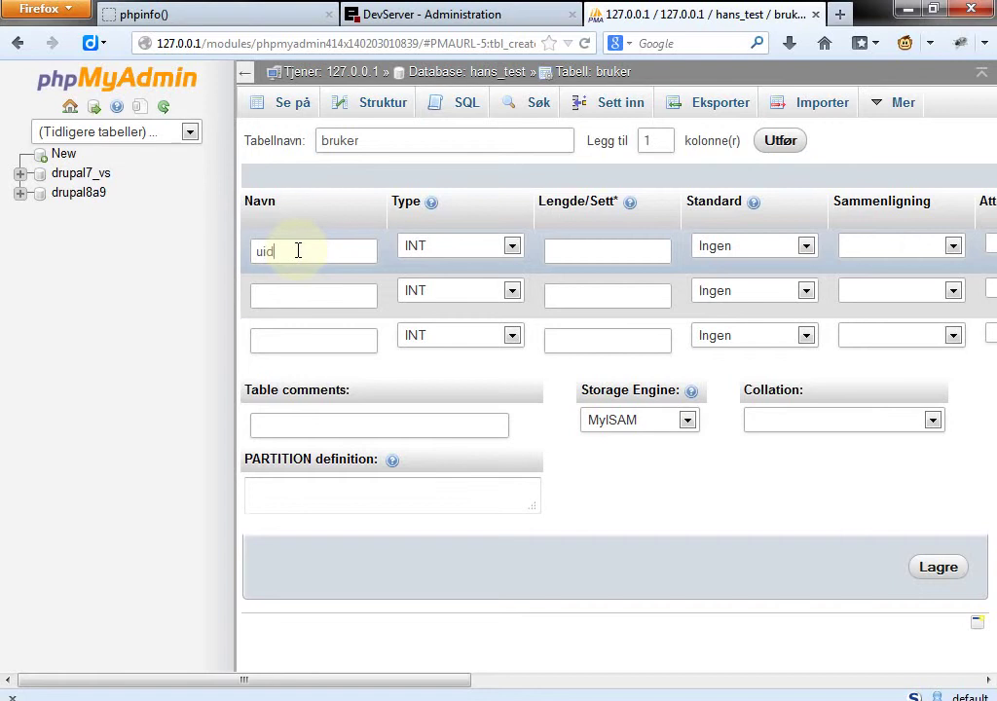
key(BackSpace)
key(BackSpace)
key(BackSpace)
text(id)
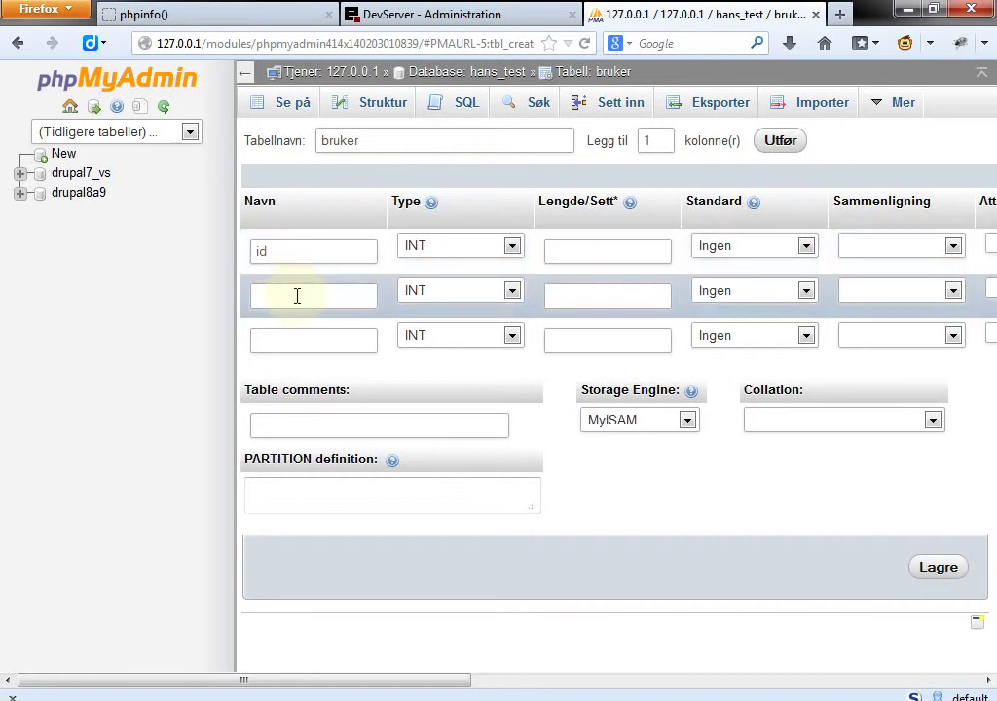
text(name)
click(304, 341)
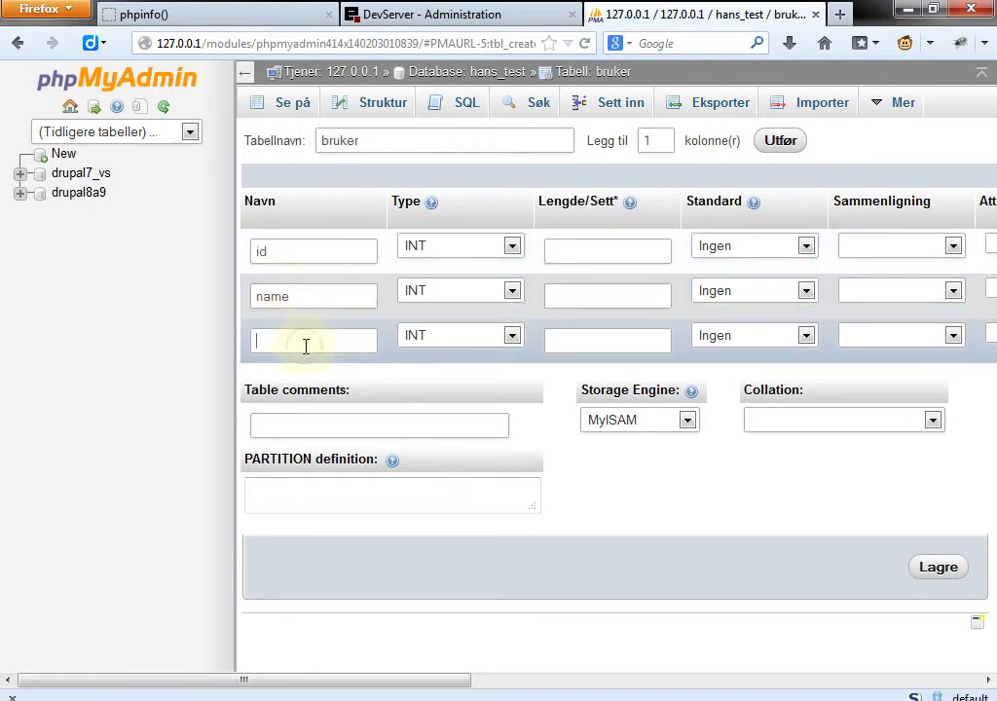
text(mail)
Step: Keep id as INT and set the name column's type to VARCHAR
click(512, 246)
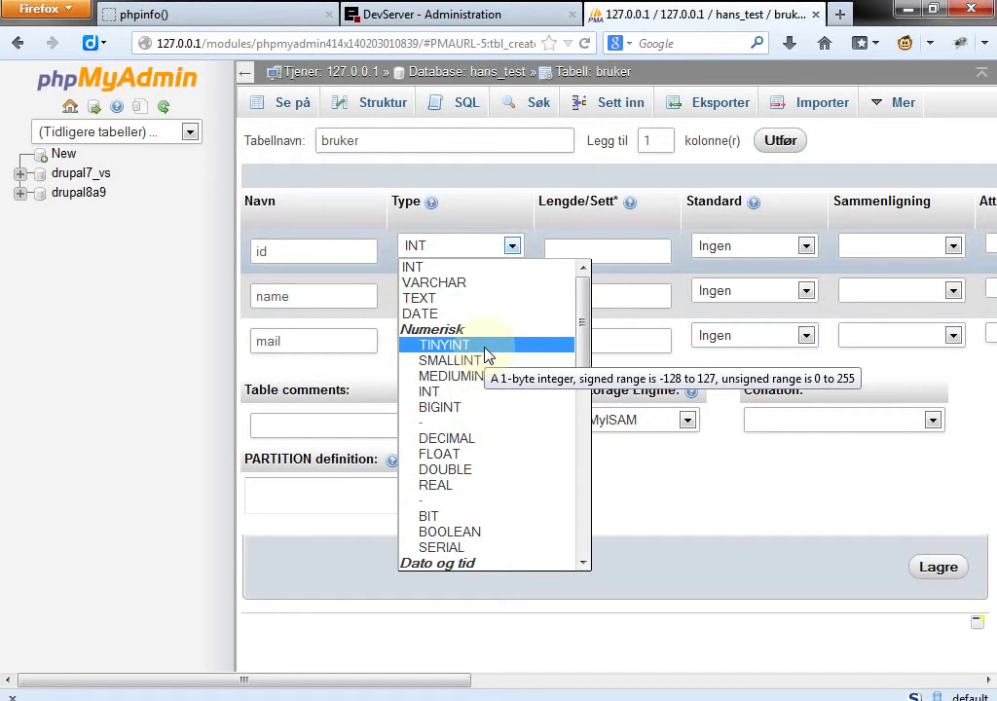
click(466, 270)
click(511, 290)
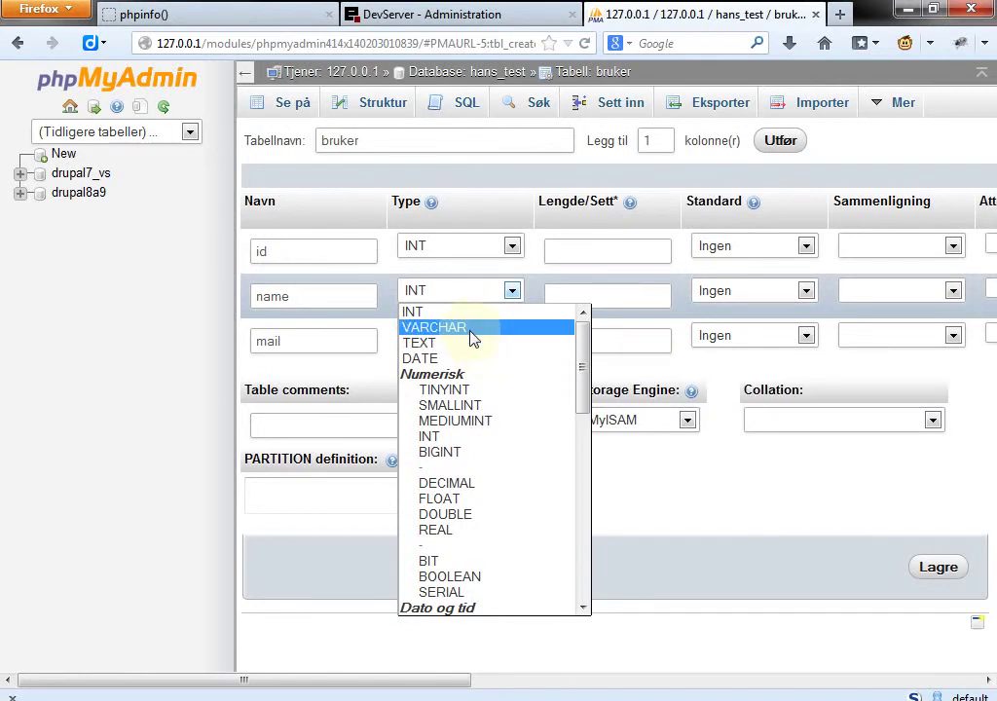
click(473, 329)
click(604, 294)
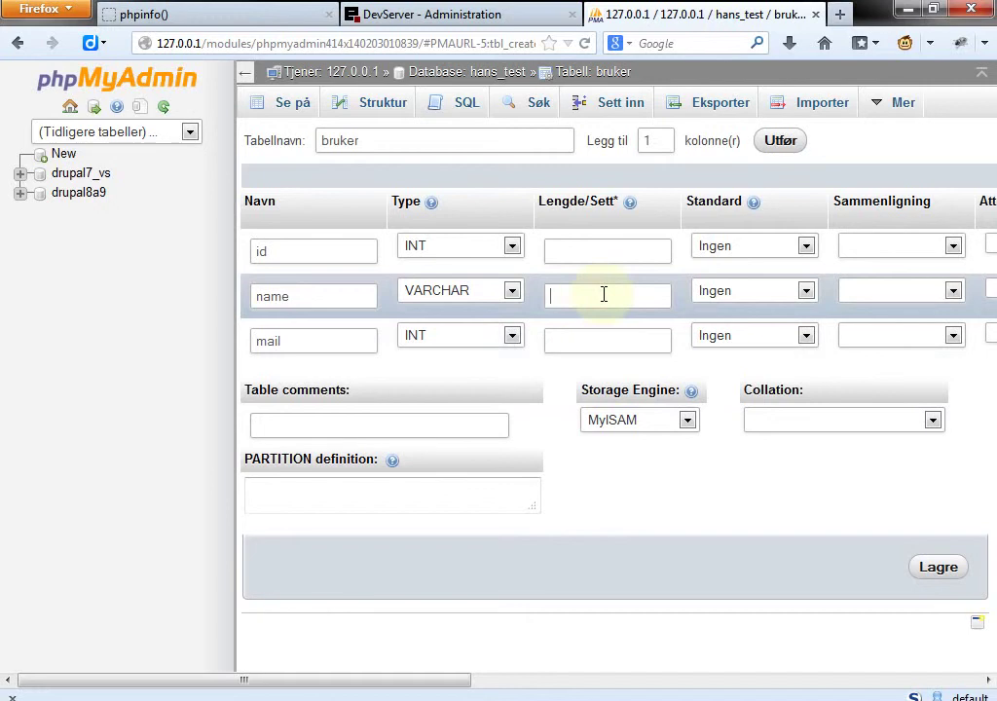
Step: Give the name column length 100 and set mail's type to VARCHAR
text(100)
click(509, 343)
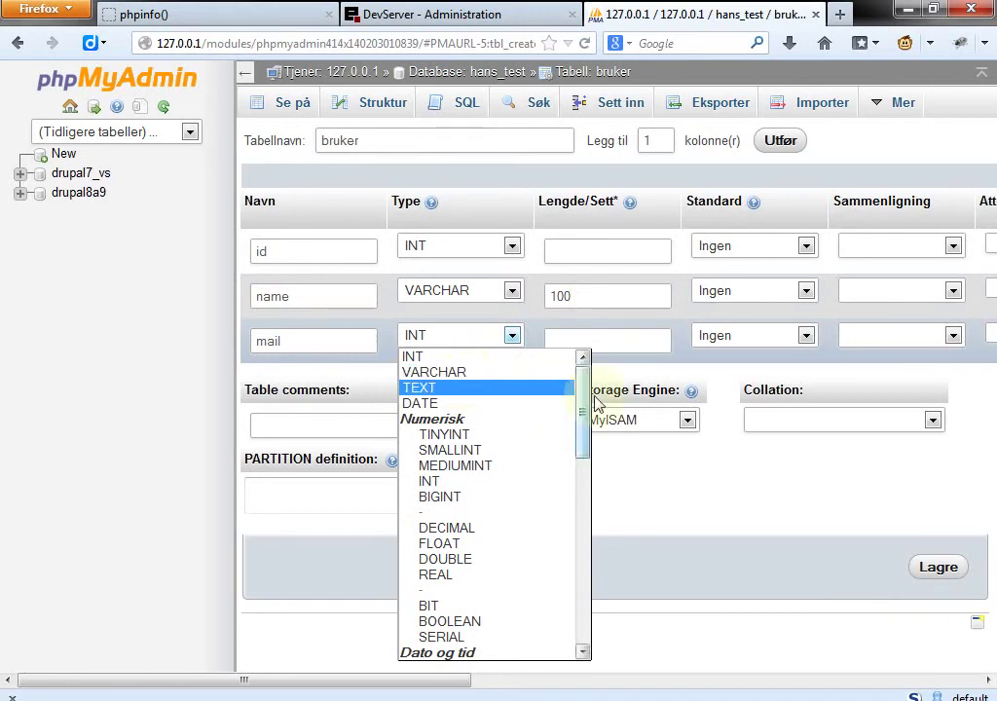
drag(585, 402, 584, 490)
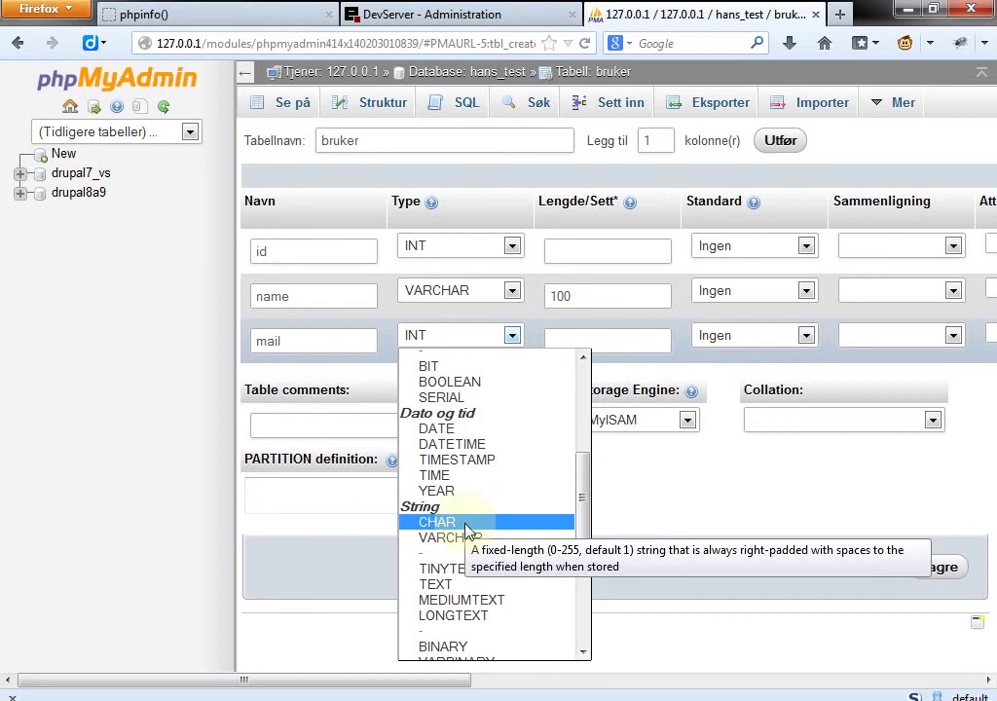
drag(579, 522, 589, 379)
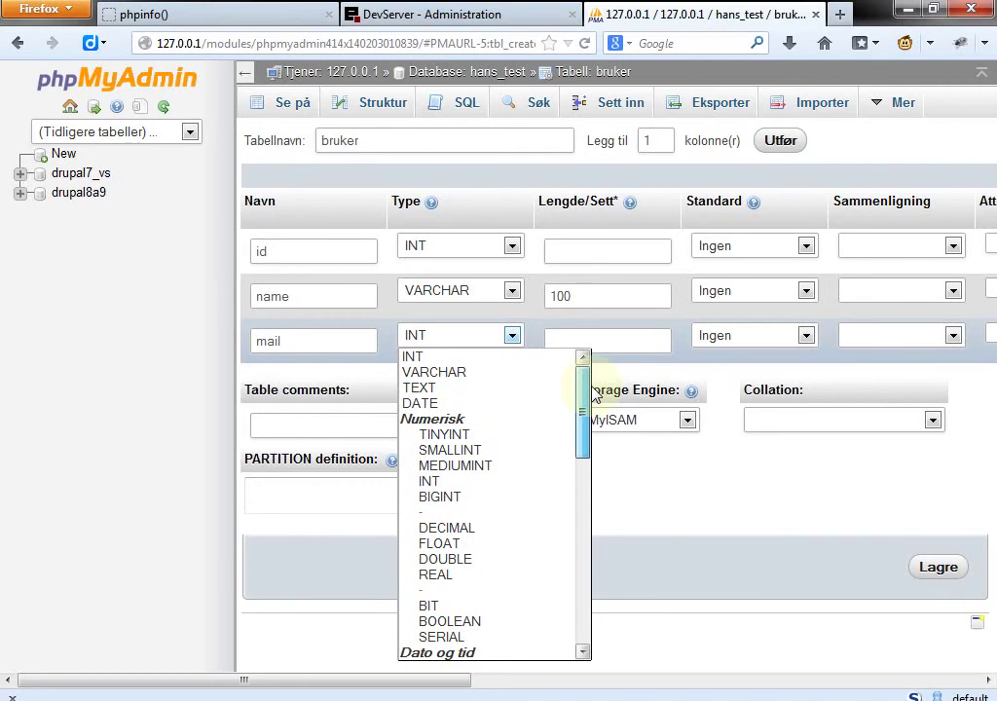
click(486, 376)
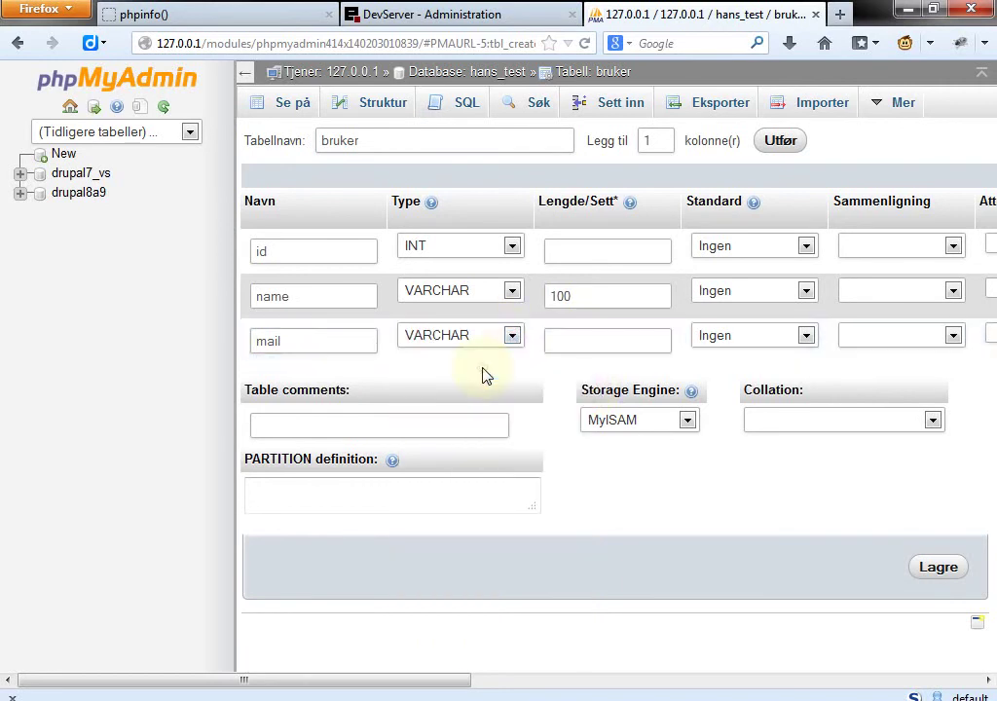
Step: Set mail's length to 60 and keep the MyISAM storage engine
click(590, 343)
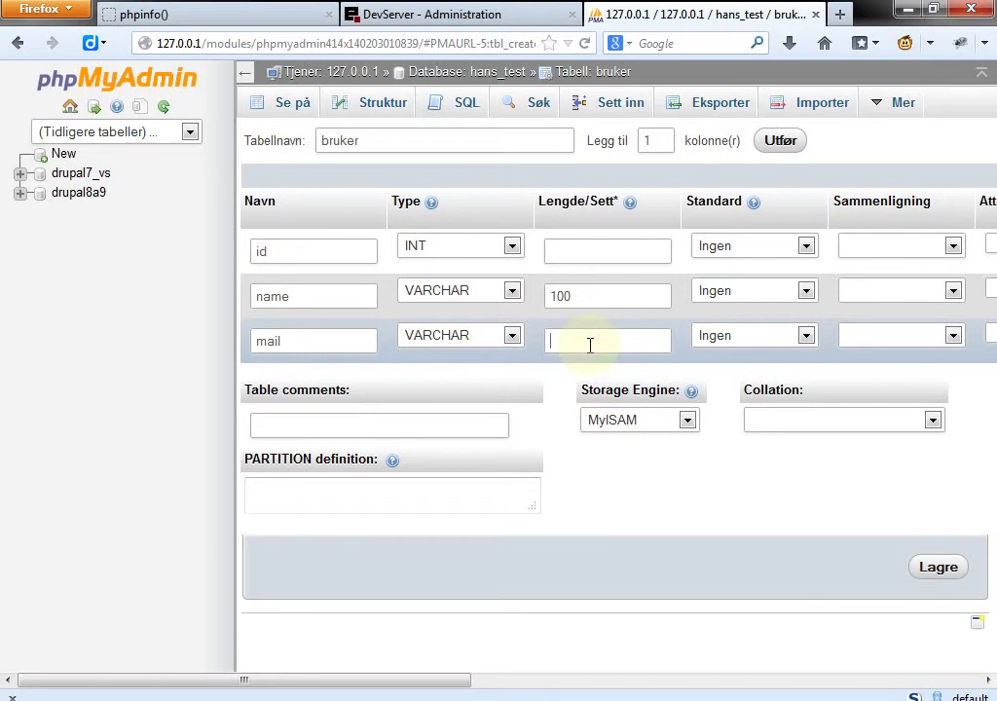
text(60)
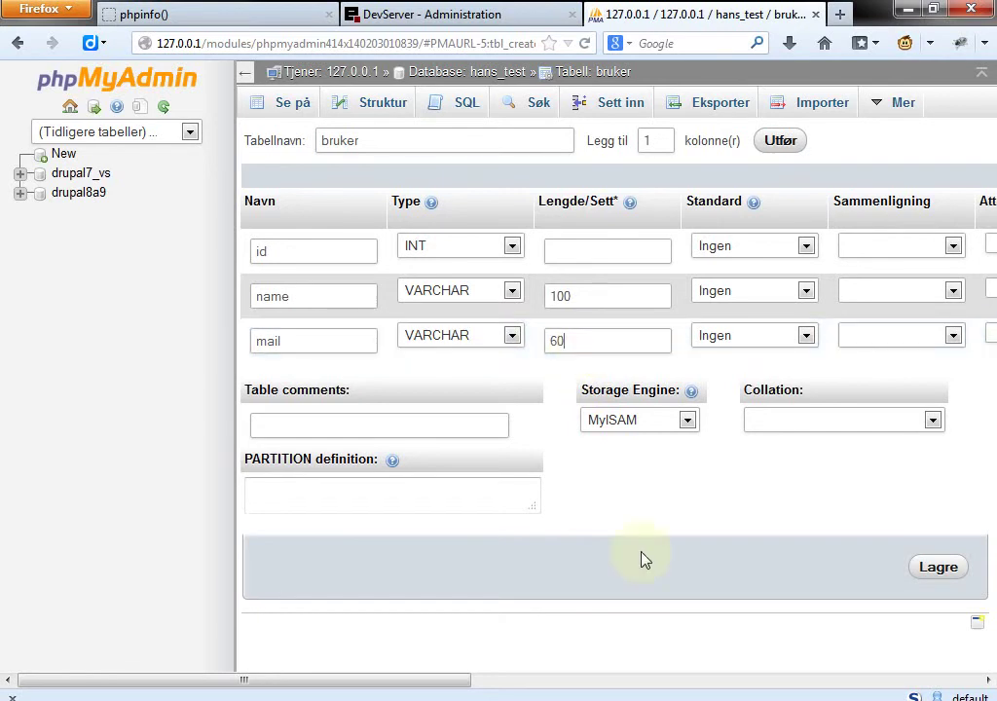
click(687, 431)
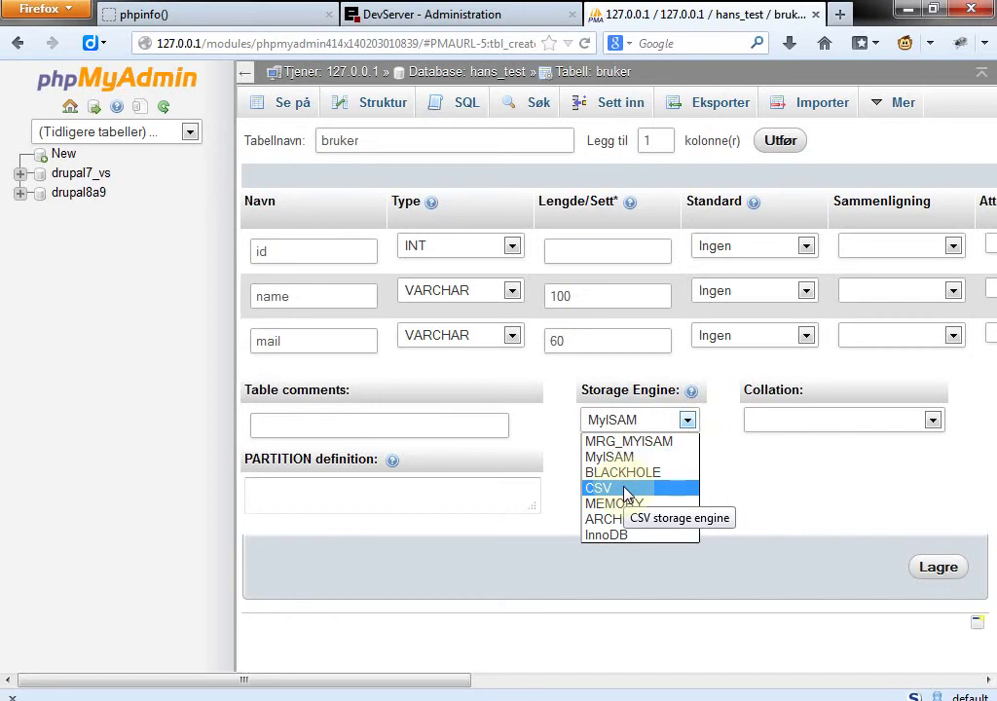
click(759, 474)
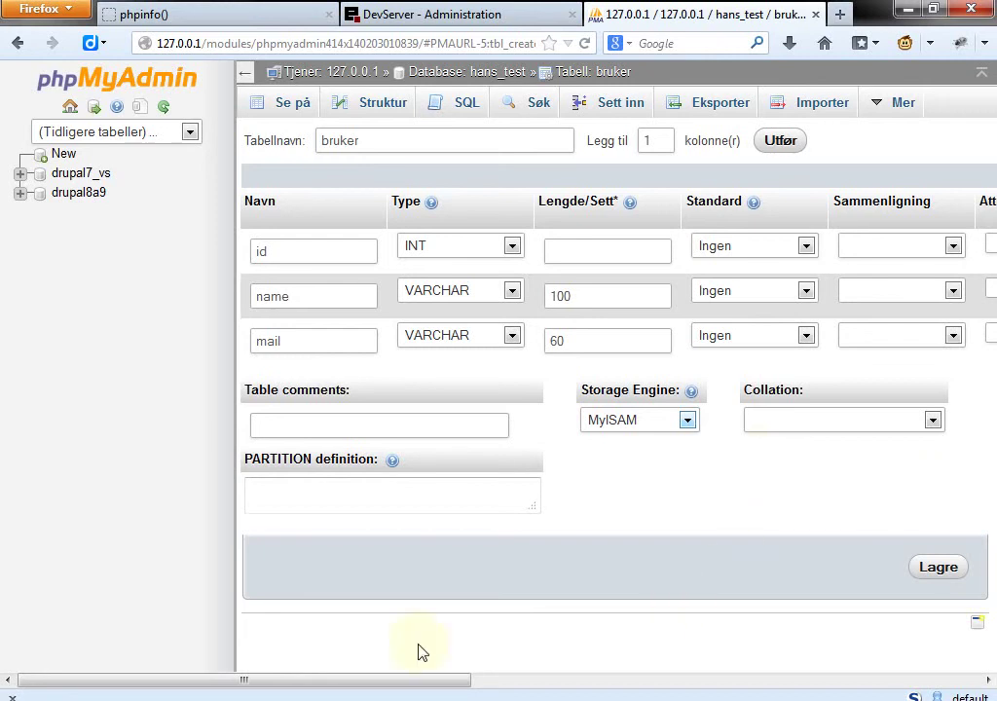
Step: Review the remaining column options, then save the bruker table with Lagre
drag(407, 683, 444, 687)
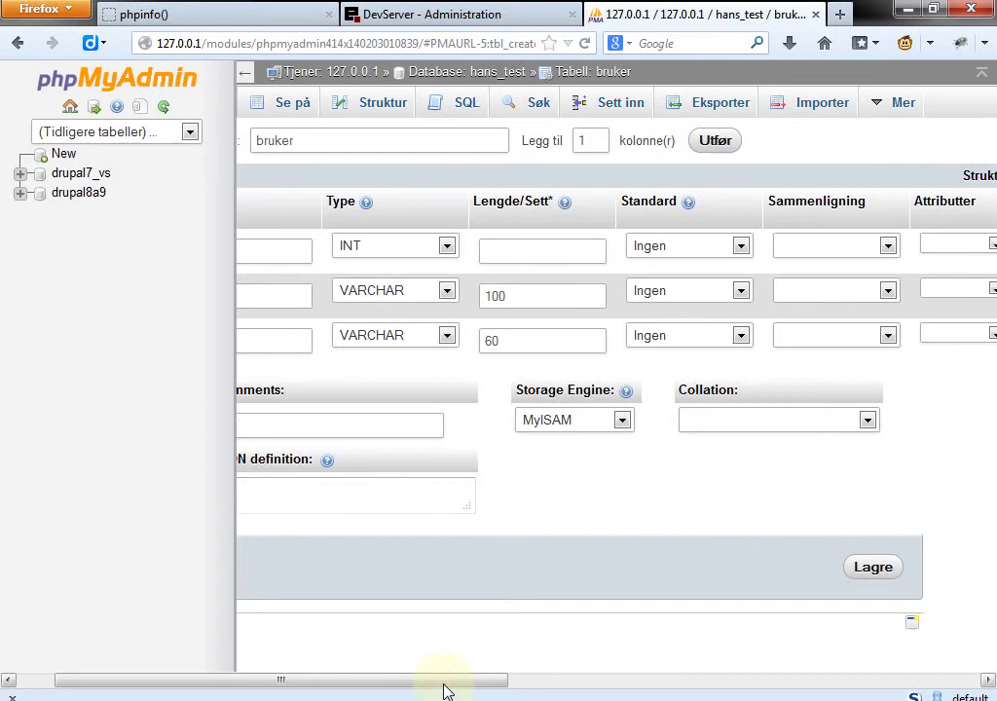
drag(444, 690, 750, 697)
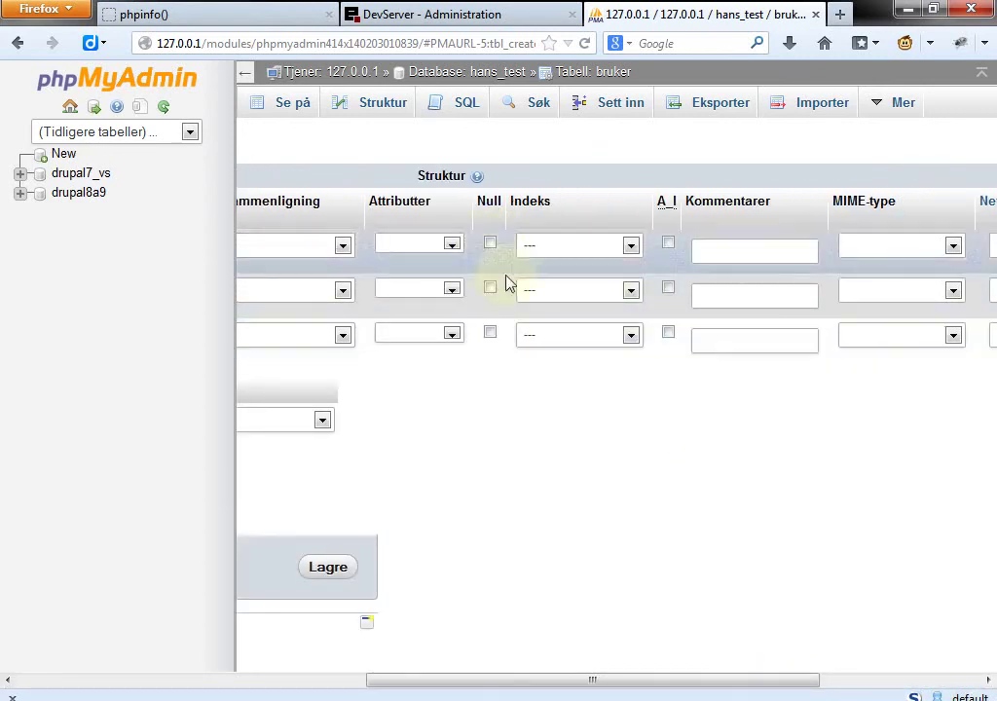
drag(565, 680, 147, 672)
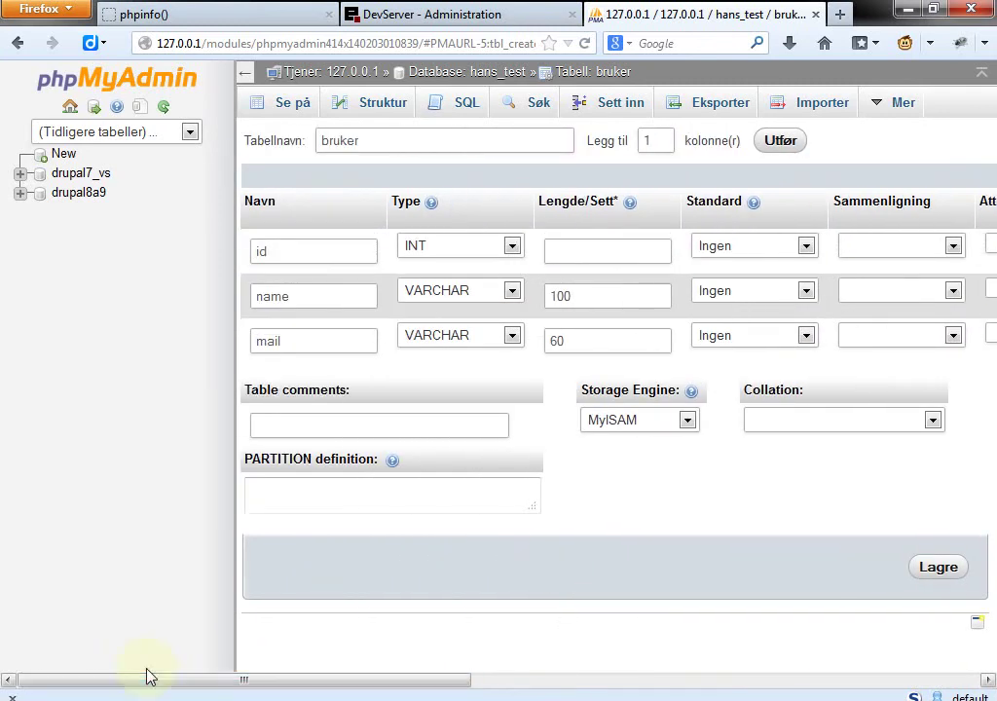
click(932, 575)
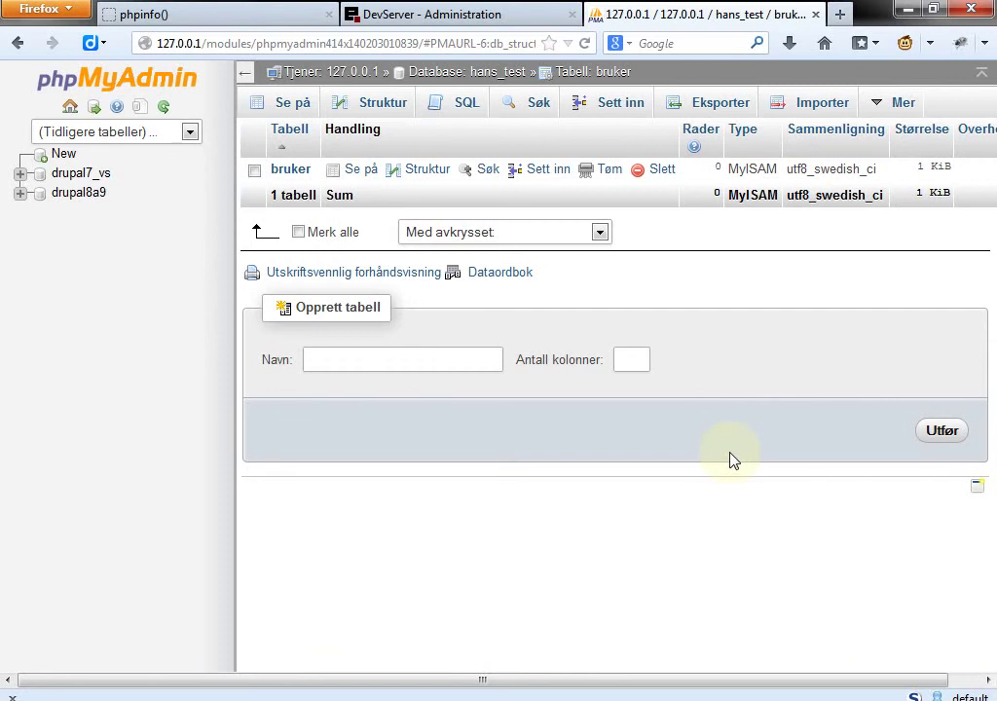
Step: Insert a row into bruker with id 1, the person's first name and e-mail address
click(628, 107)
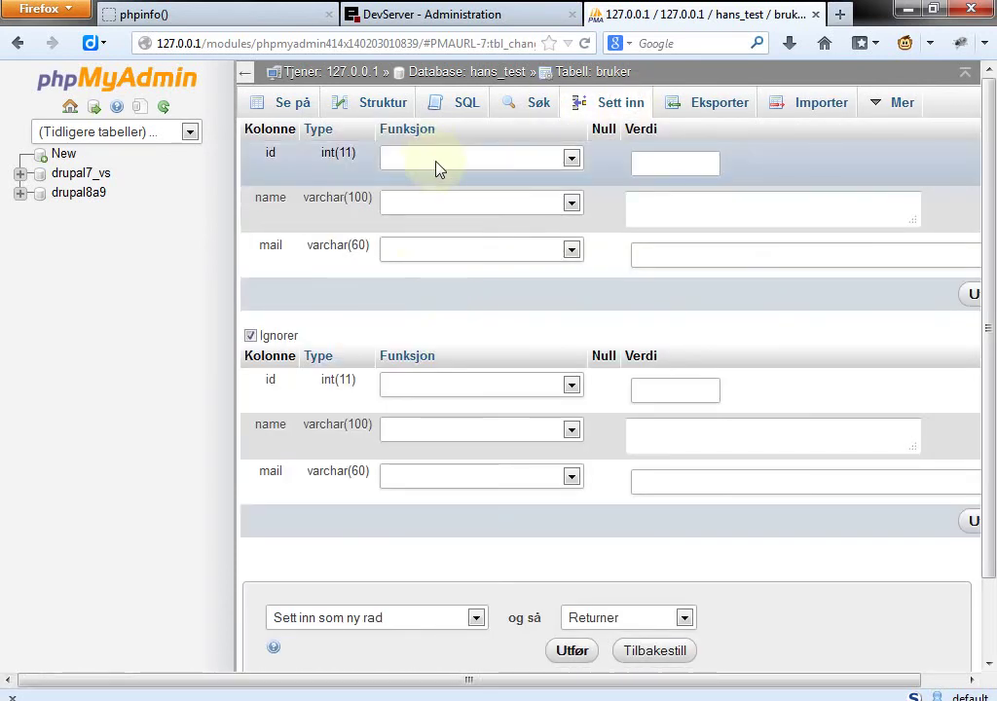
click(472, 163)
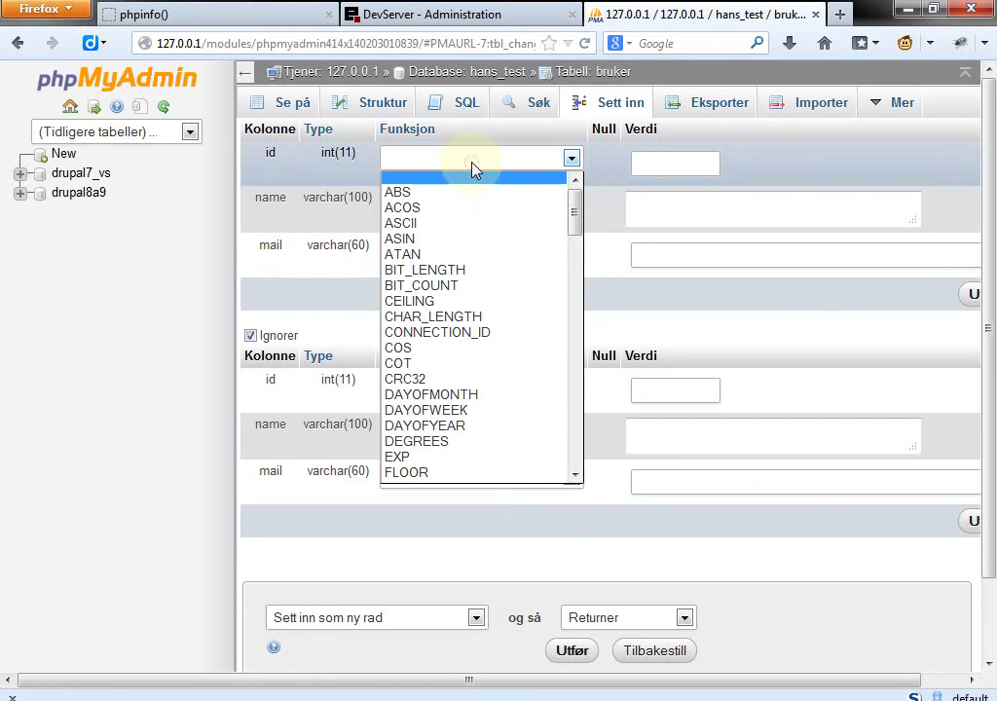
click(660, 163)
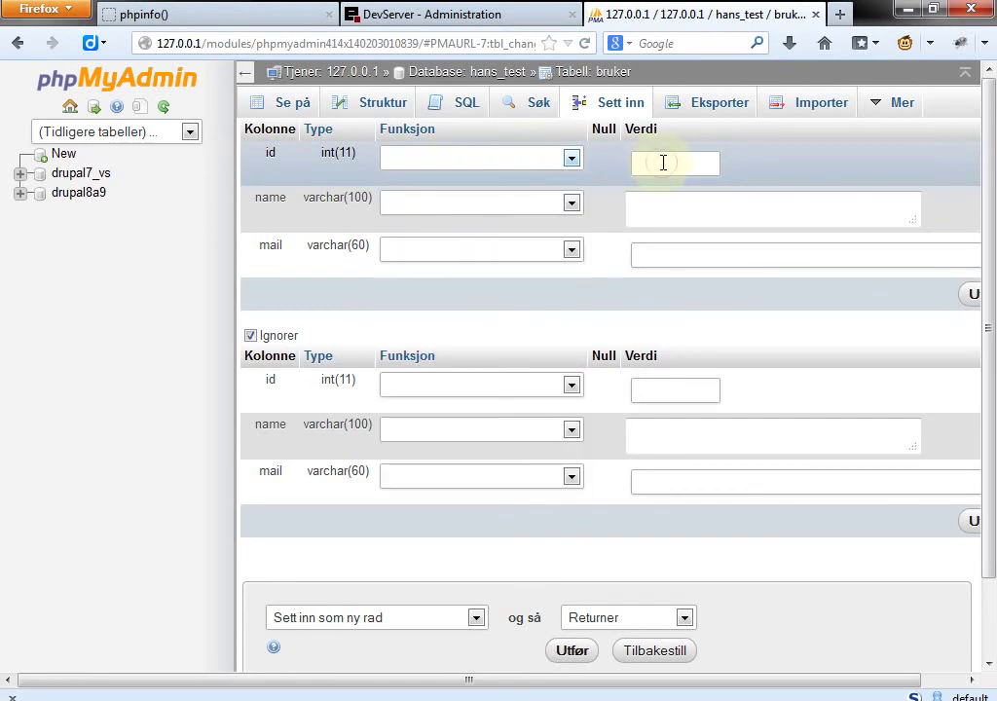
text(1)
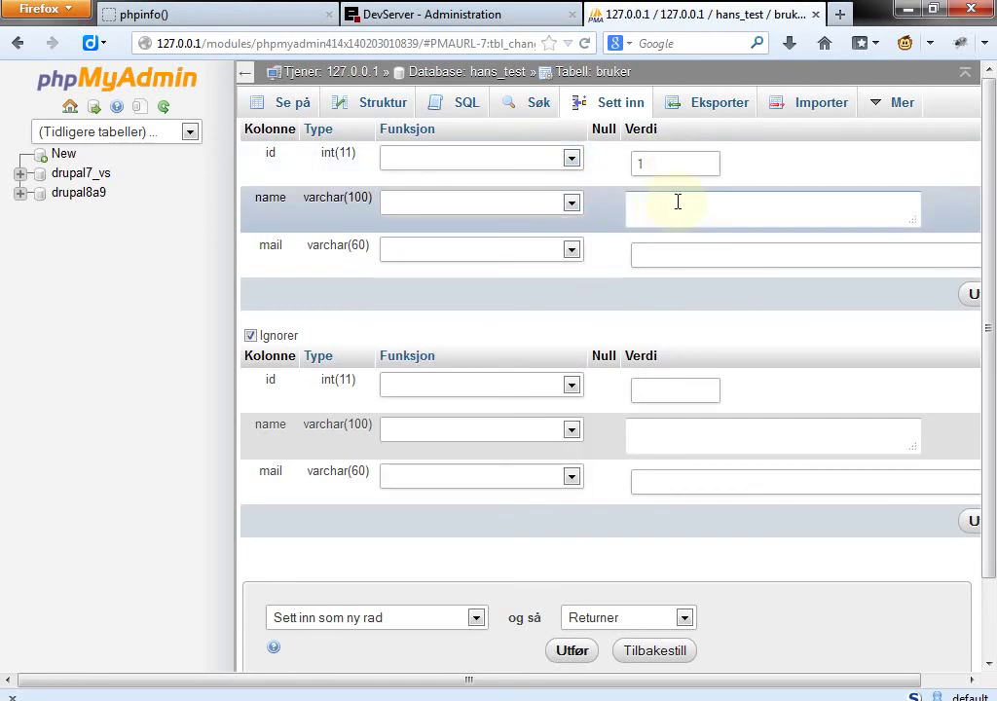
click(676, 204)
text(Hans)
click(683, 256)
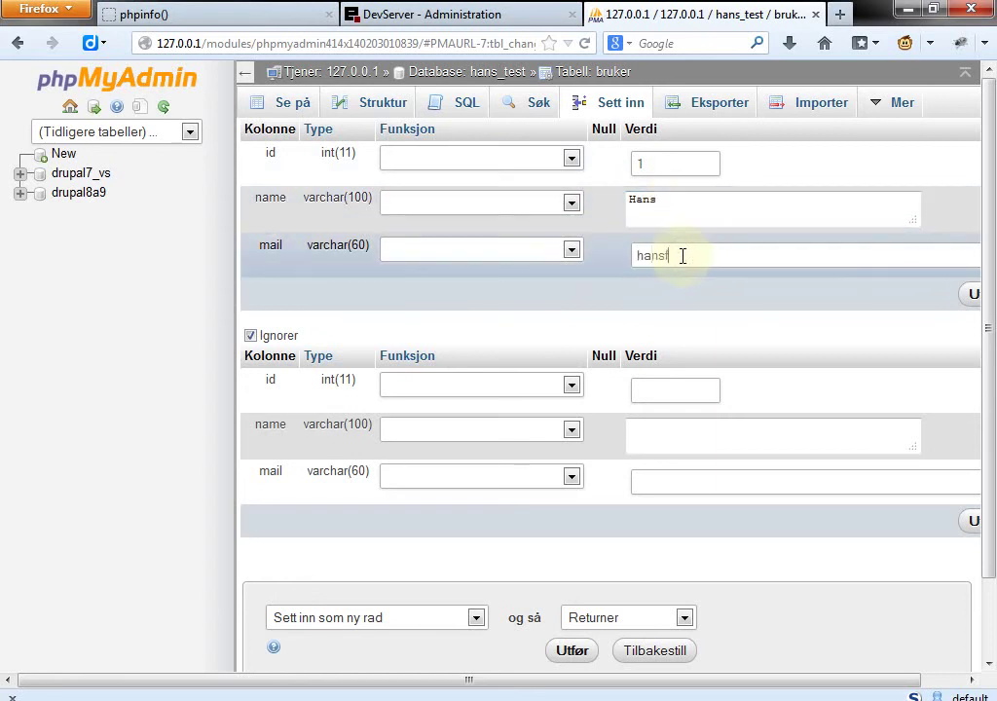
click(572, 652)
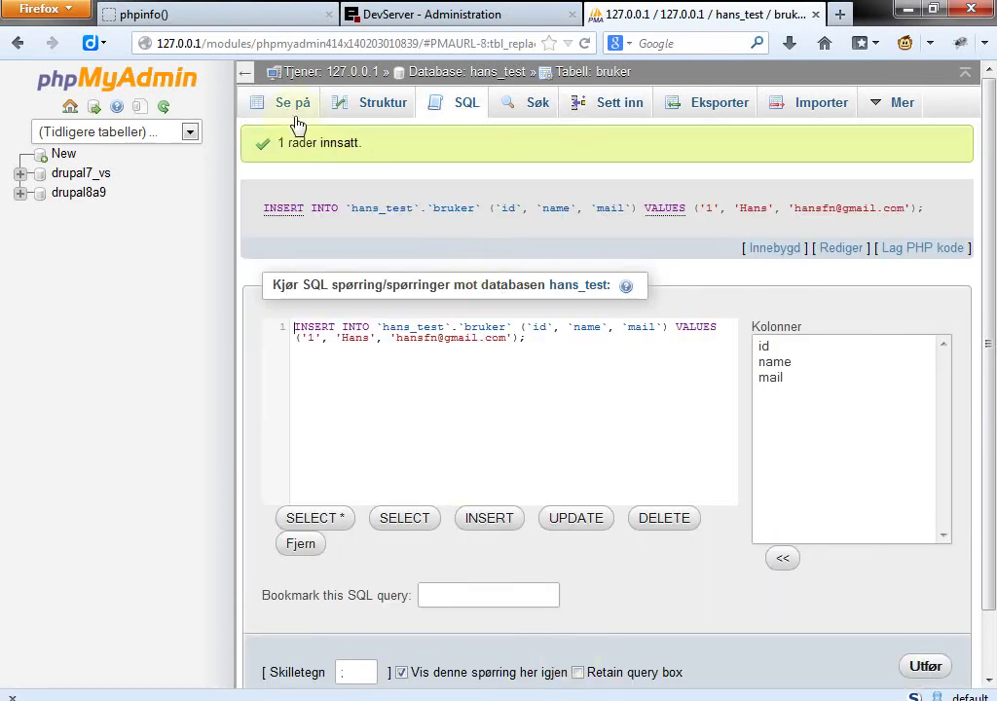
Step: Browse bruker's single stored row, then switch to the table's SQL query editor
click(293, 107)
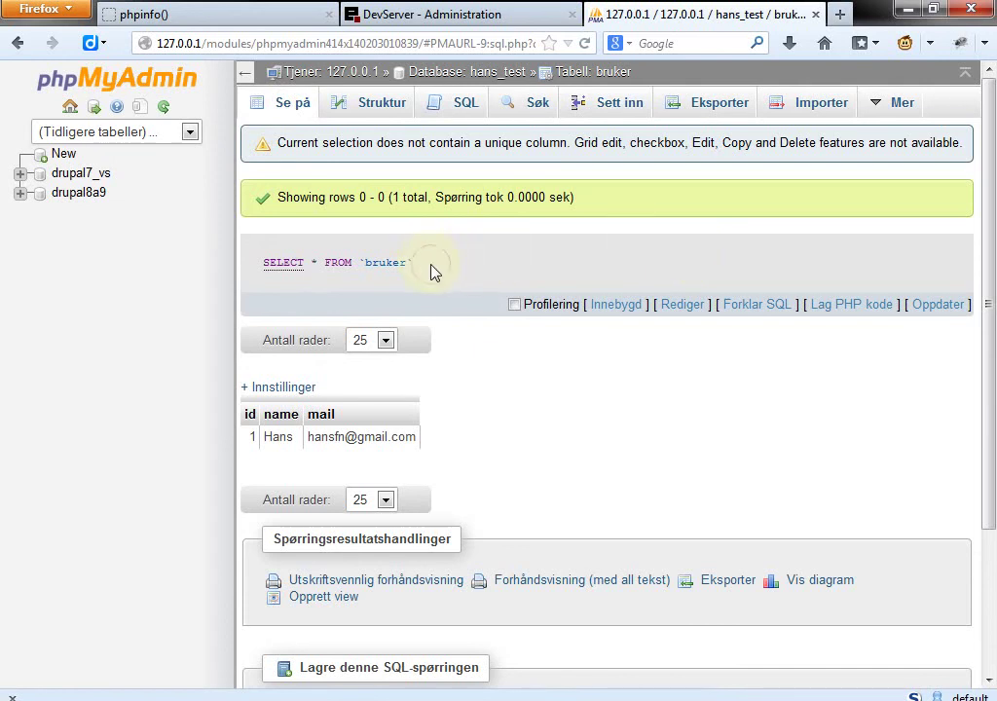
drag(434, 271, 256, 274)
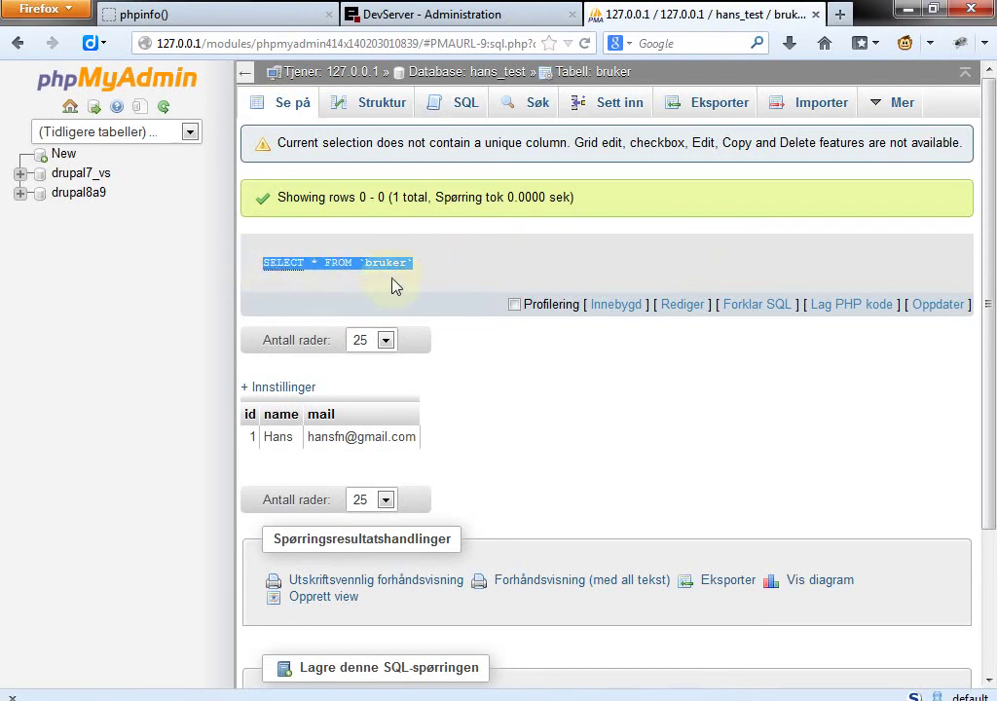
click(456, 280)
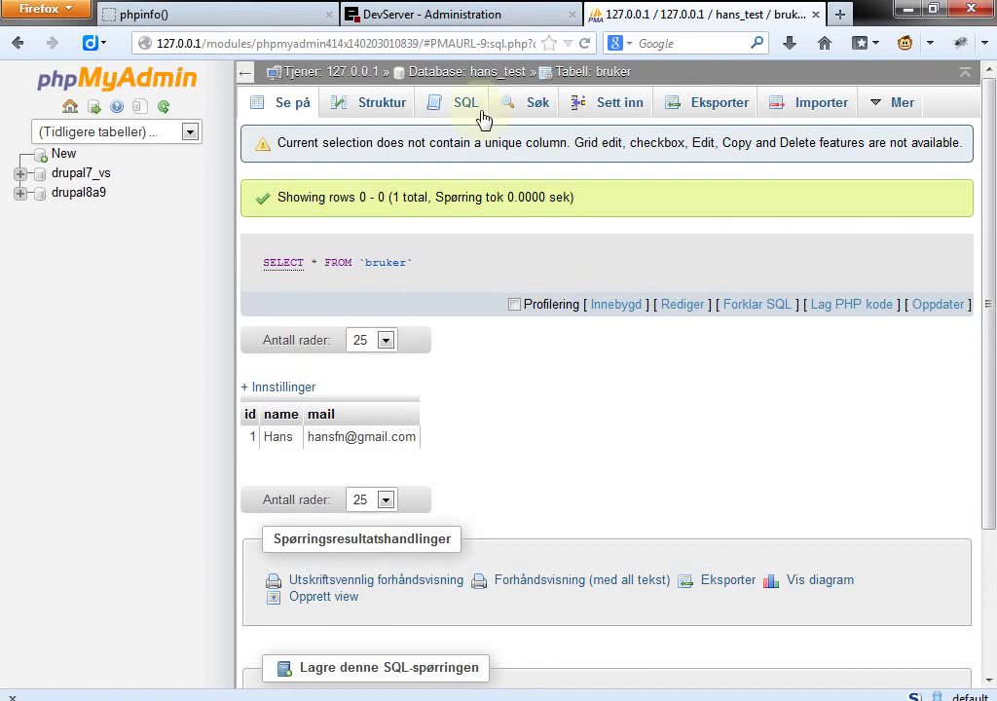
click(446, 104)
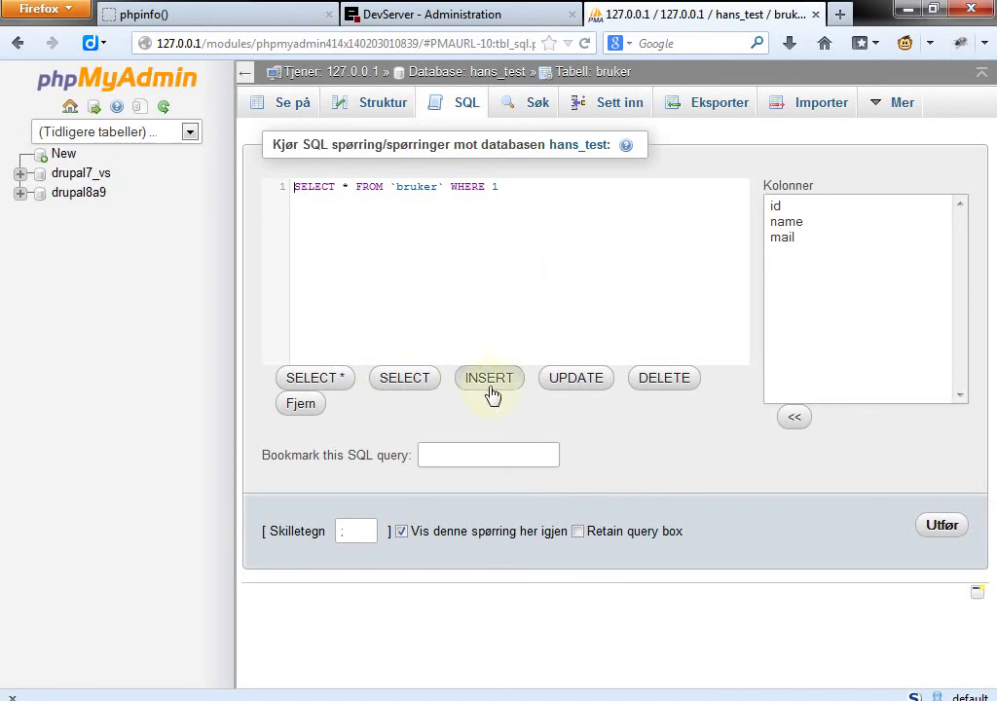
Step: Load an UPDATE template with the id column inserted, then view bruker's structure
click(591, 396)
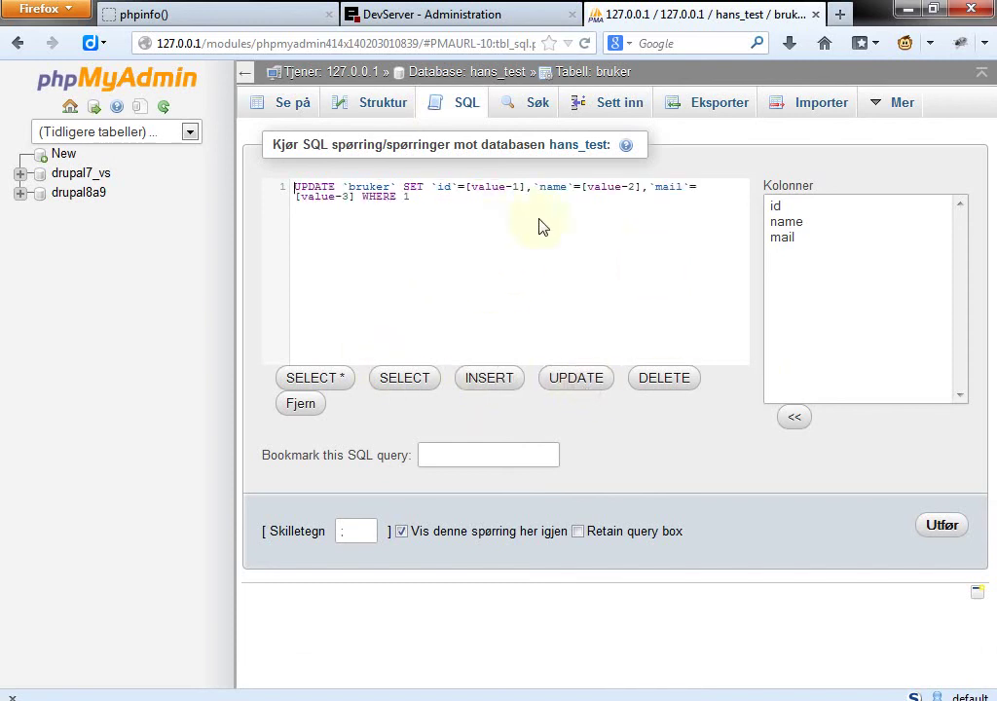
click(777, 205)
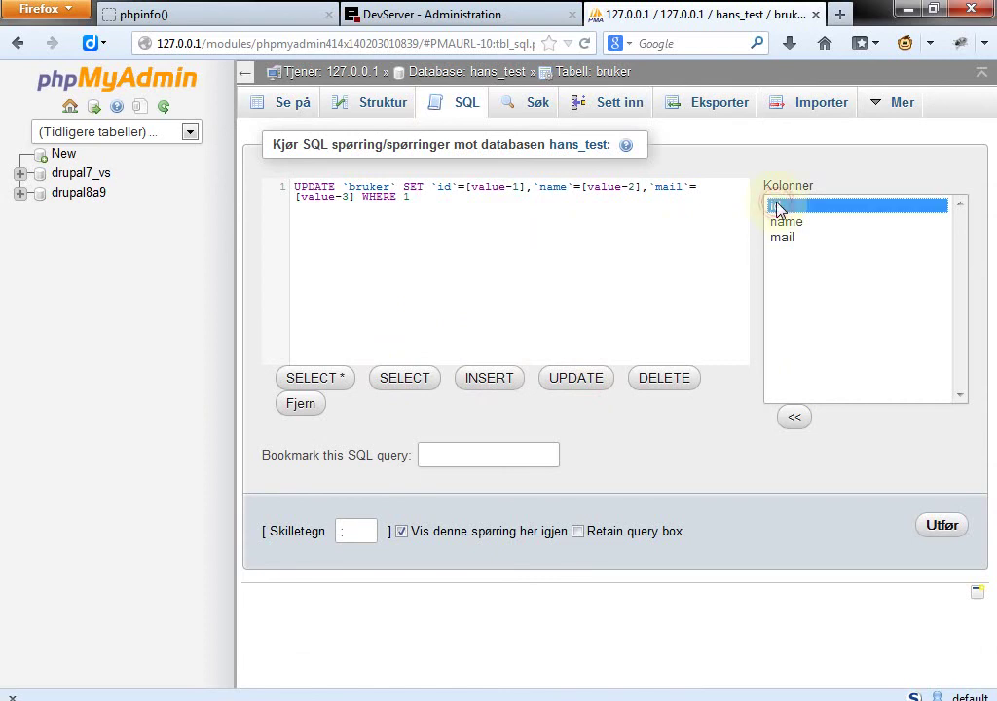
double_click(777, 208)
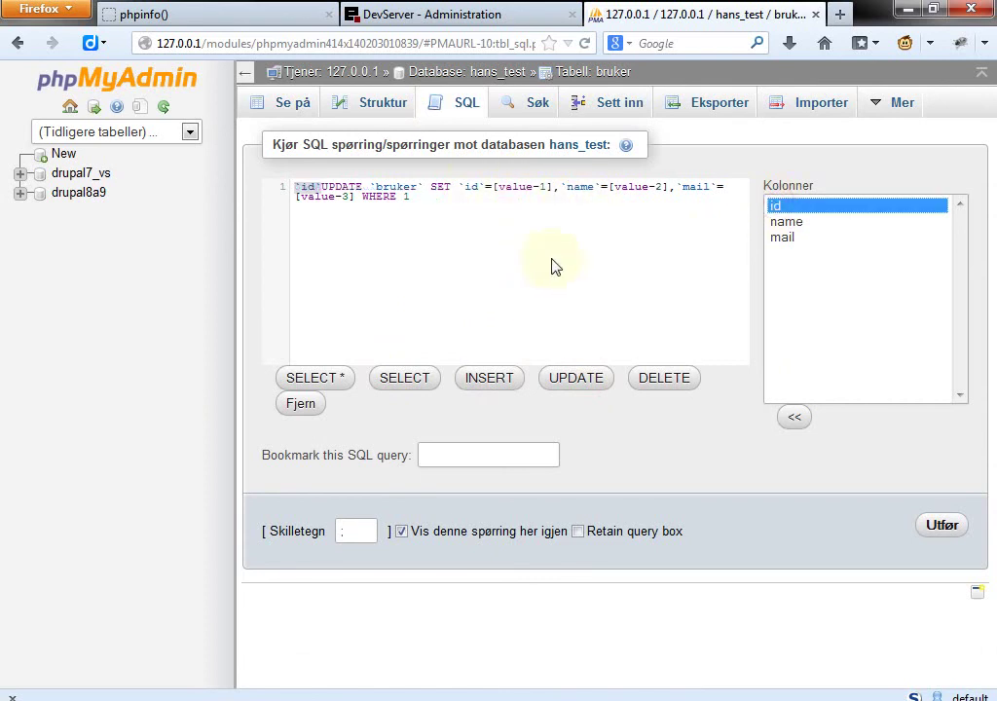
click(377, 104)
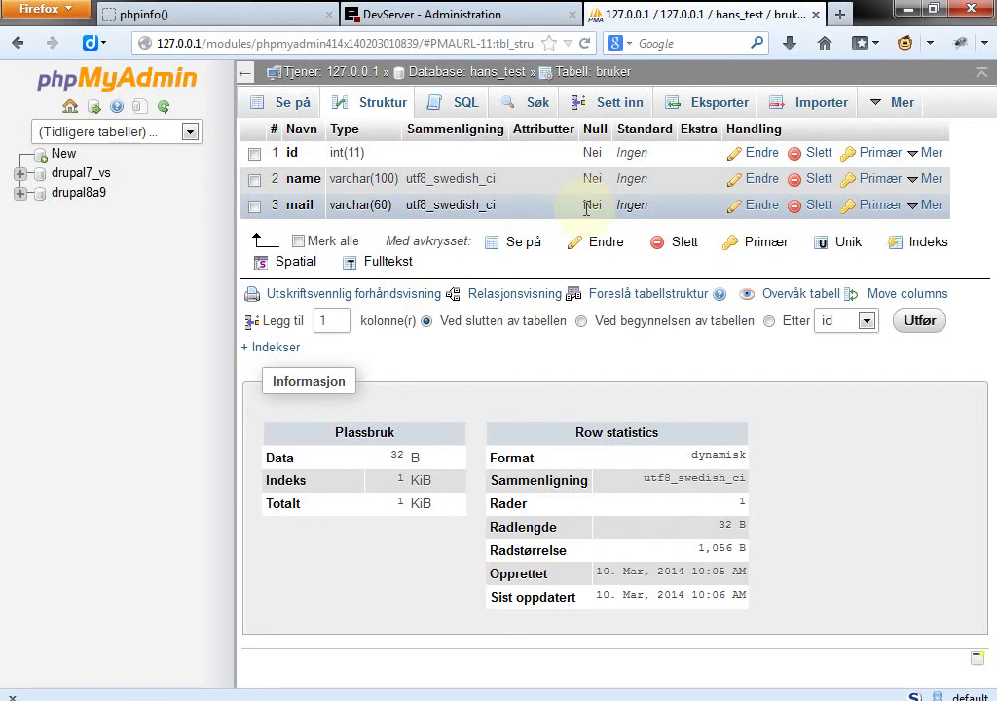
Step: Open the Søk search form for the bruker table
click(546, 104)
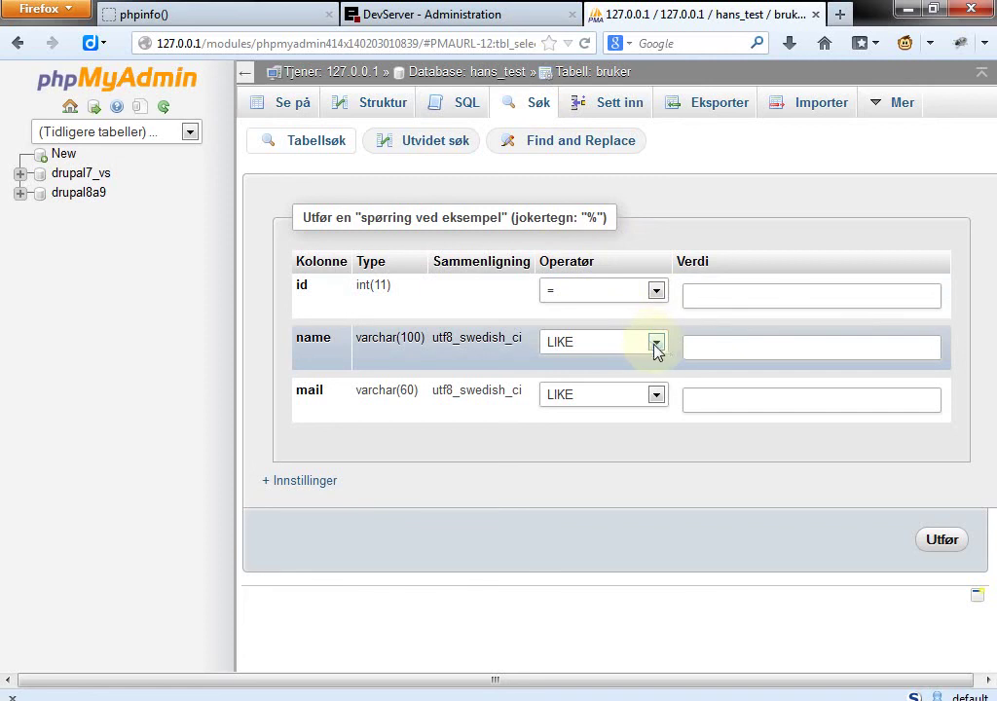
Step: Search bruker's mail column with LIKE 'hans%' and inspect the executed query text
click(657, 395)
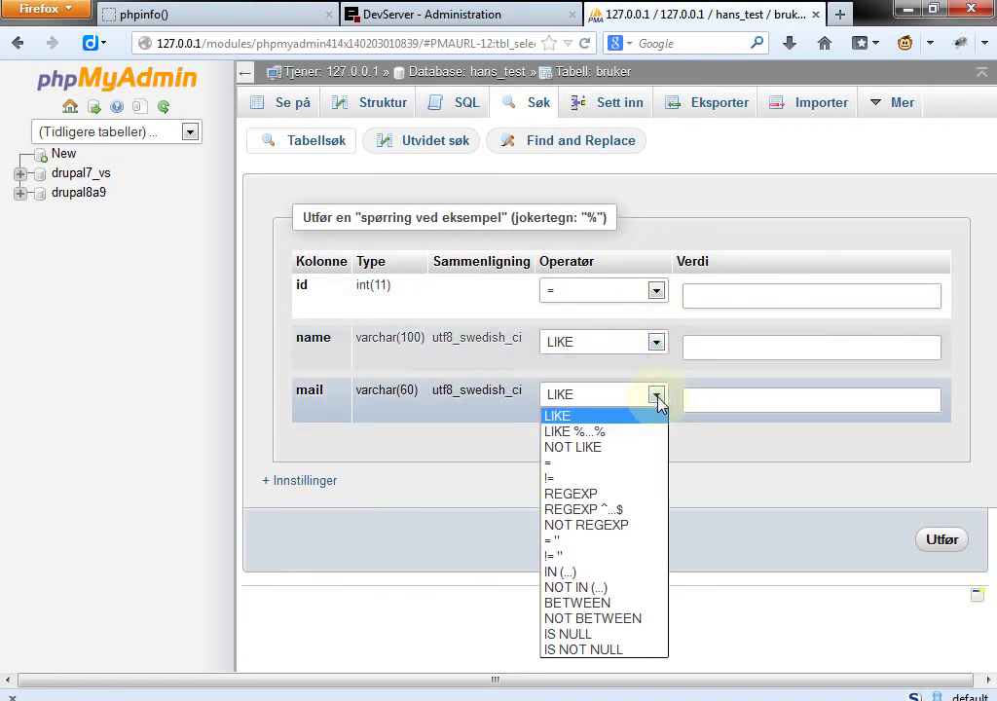
click(694, 406)
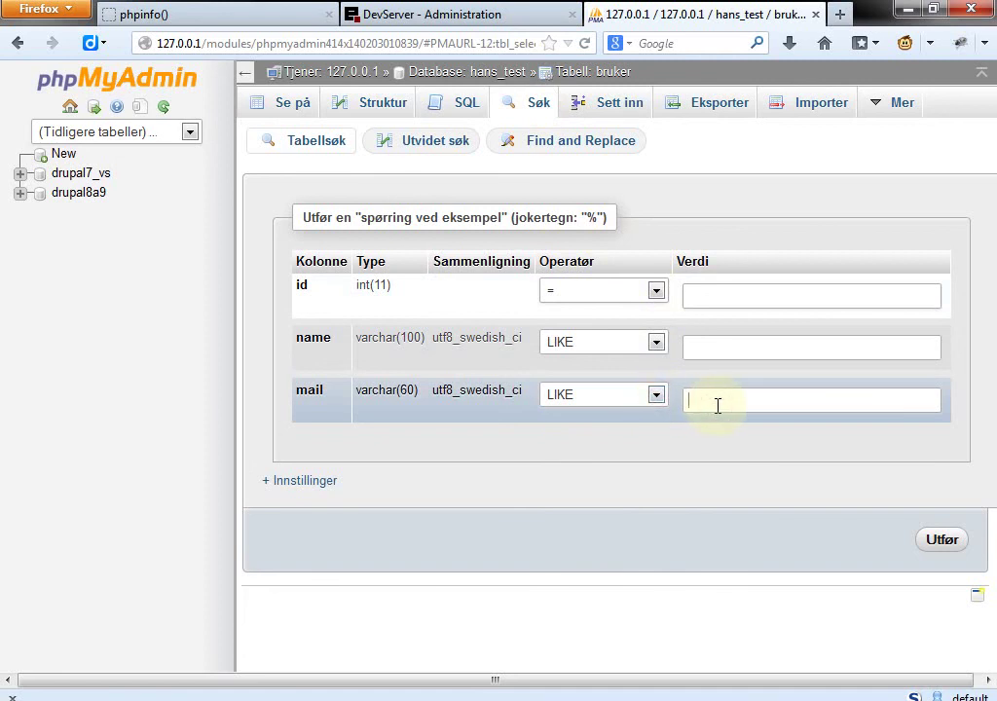
text(hans%)
click(942, 541)
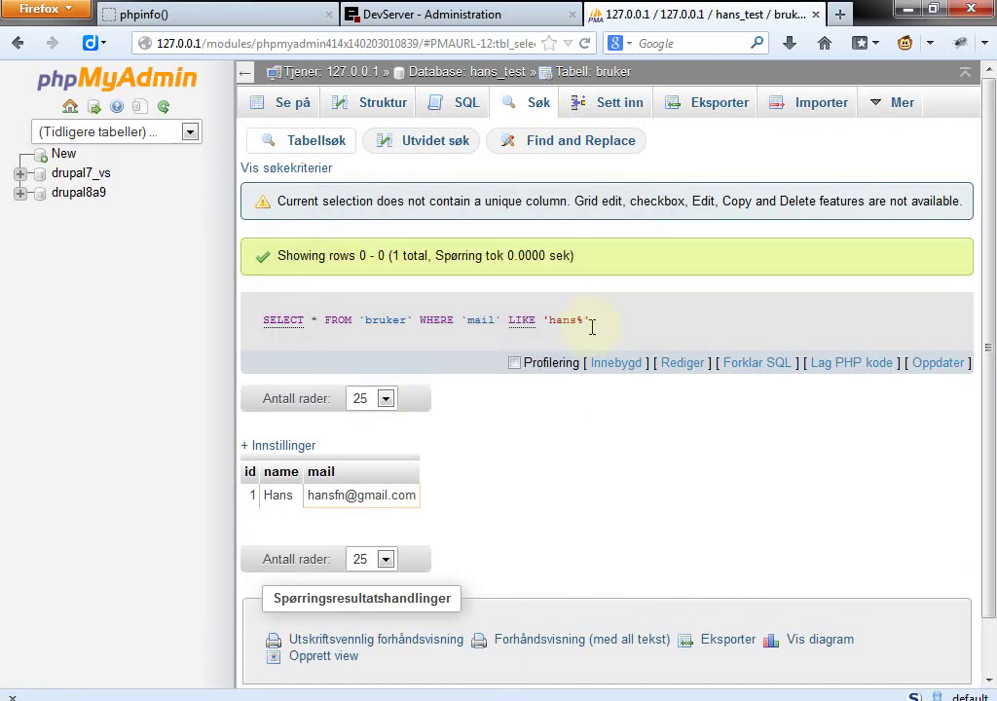
drag(605, 332, 258, 327)
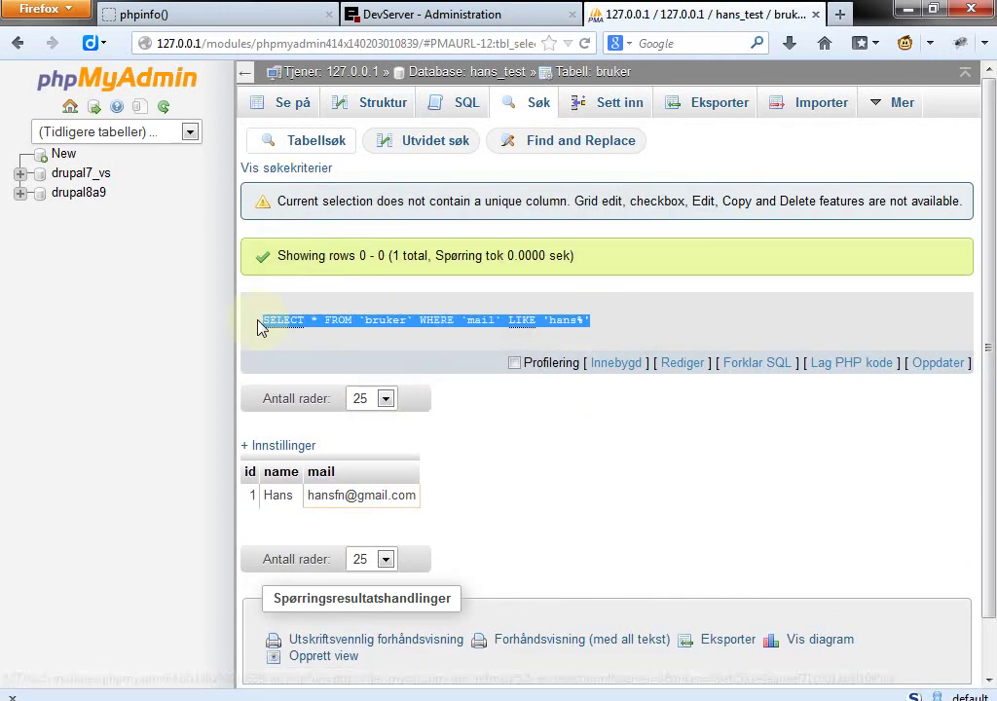
click(370, 346)
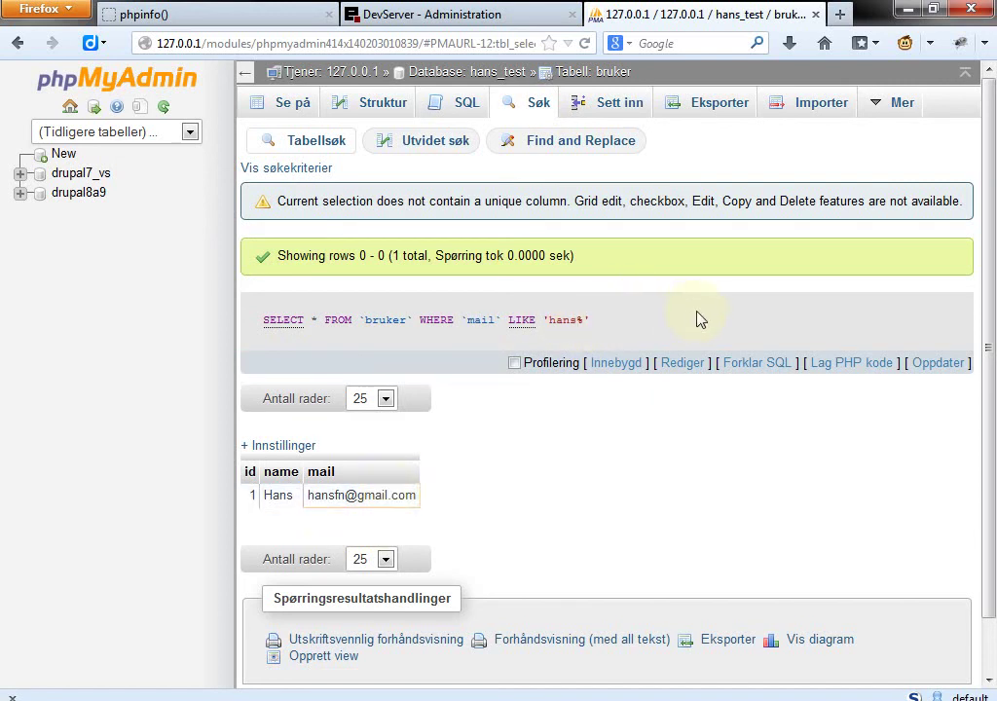
click(684, 374)
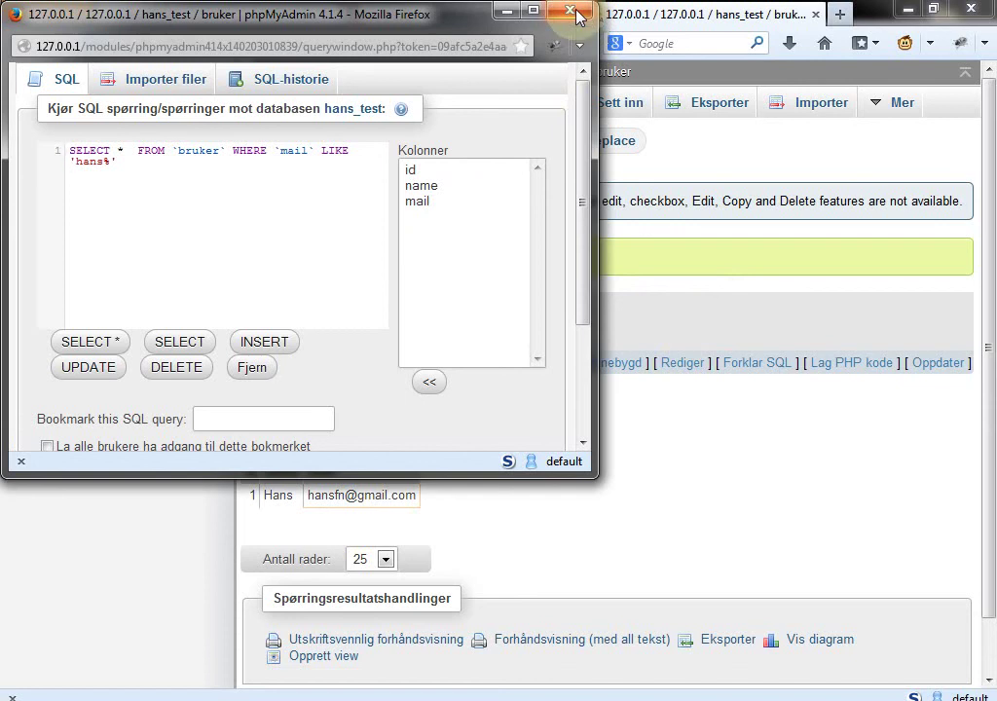
click(577, 17)
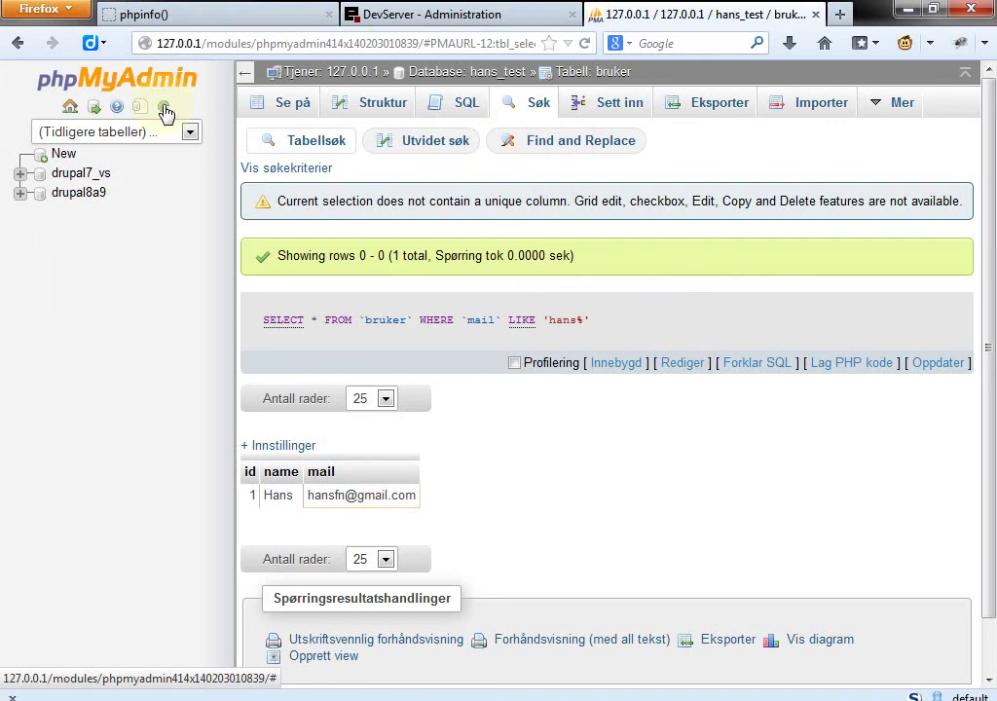
Step: Return to the phpMyAdmin server home page and show the Databaser list
click(70, 107)
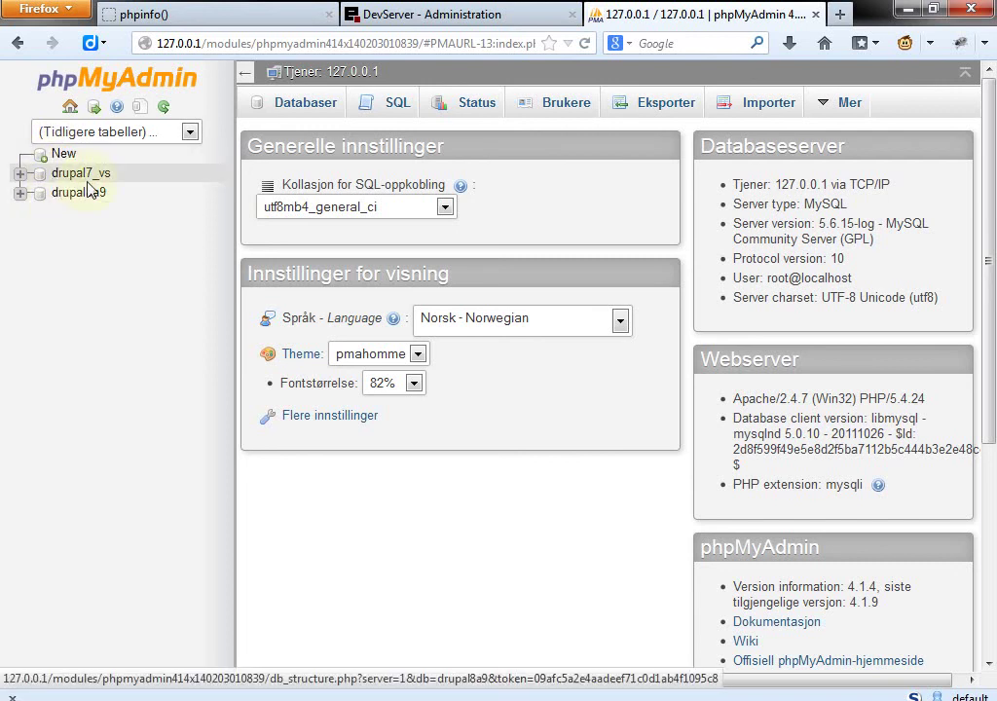
click(291, 109)
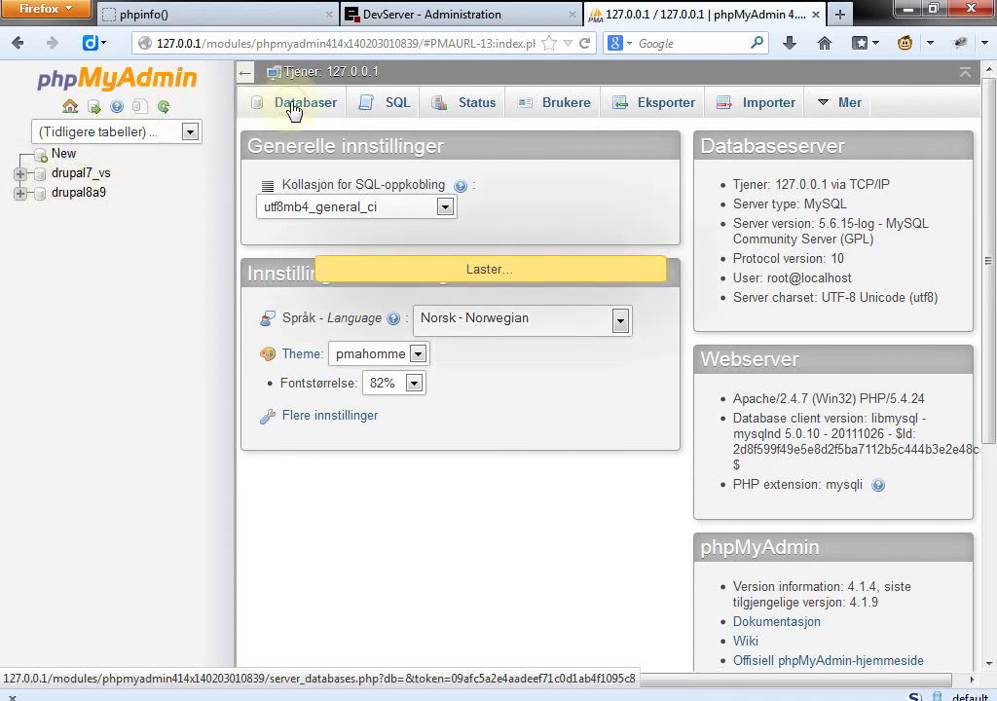